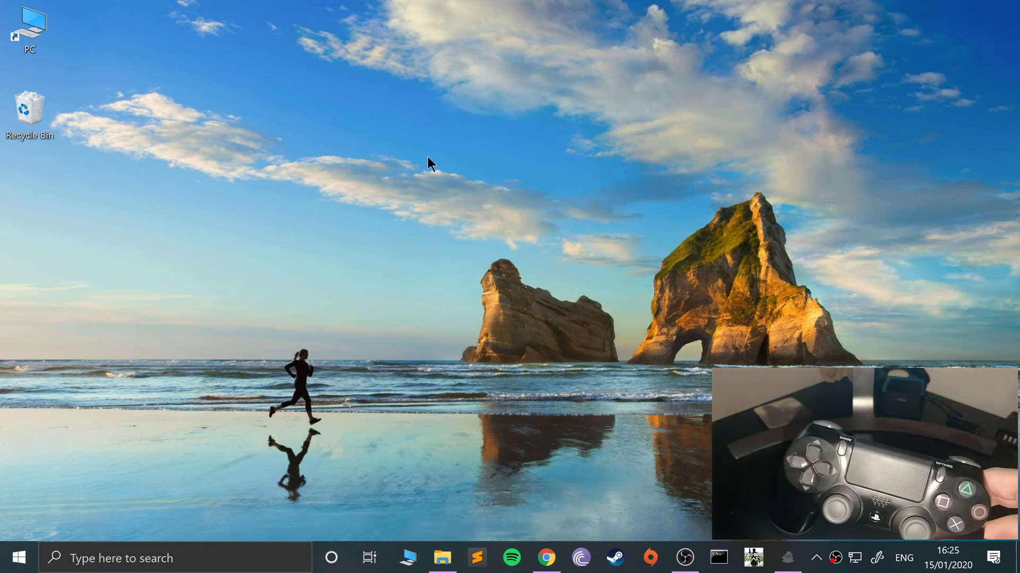
- Open the Bluetooth & other devices settings and, from there, the Devices and Printers window, moved clear for a full view
{"action": "left_click", "coordinate": [2, 559]}
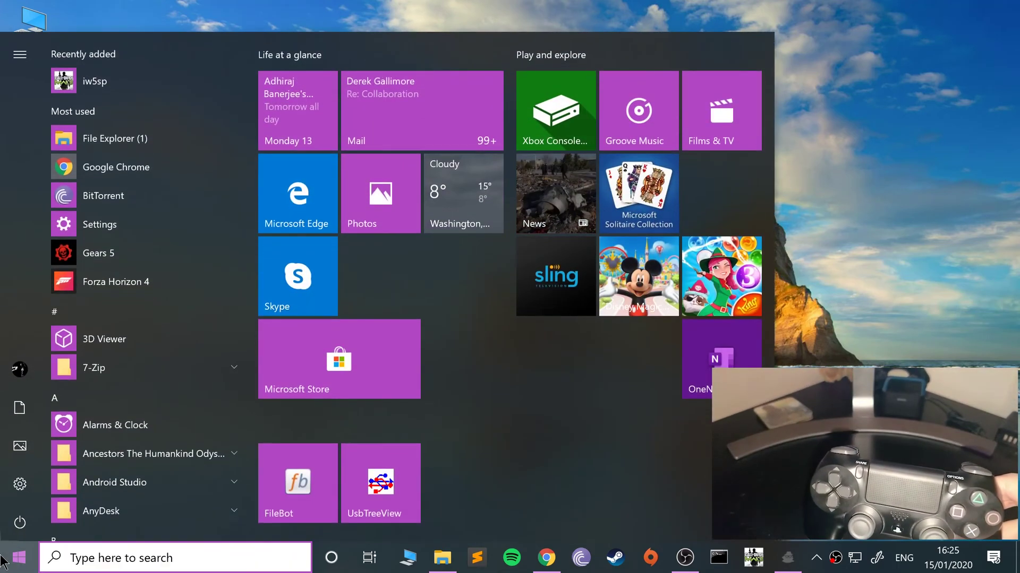
{"action": "type", "text": "blu"}
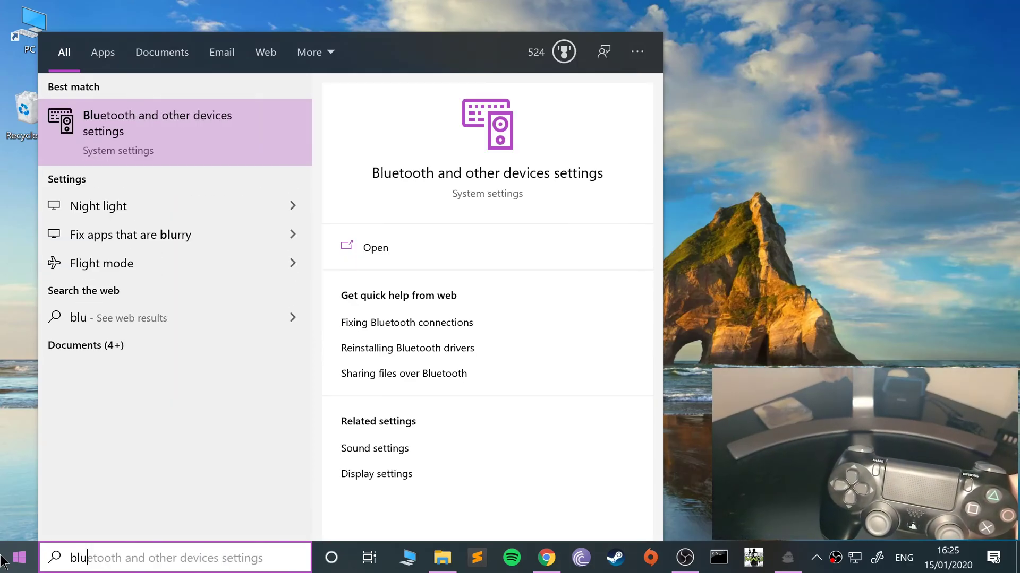
{"action": "key", "text": "Return"}
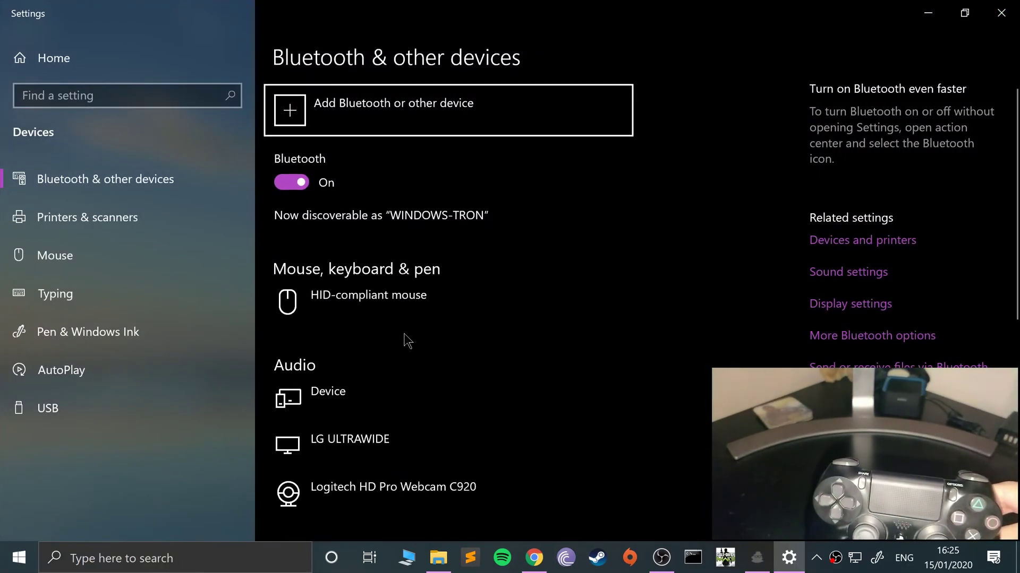
{"action": "left_click", "coordinate": [885, 242]}
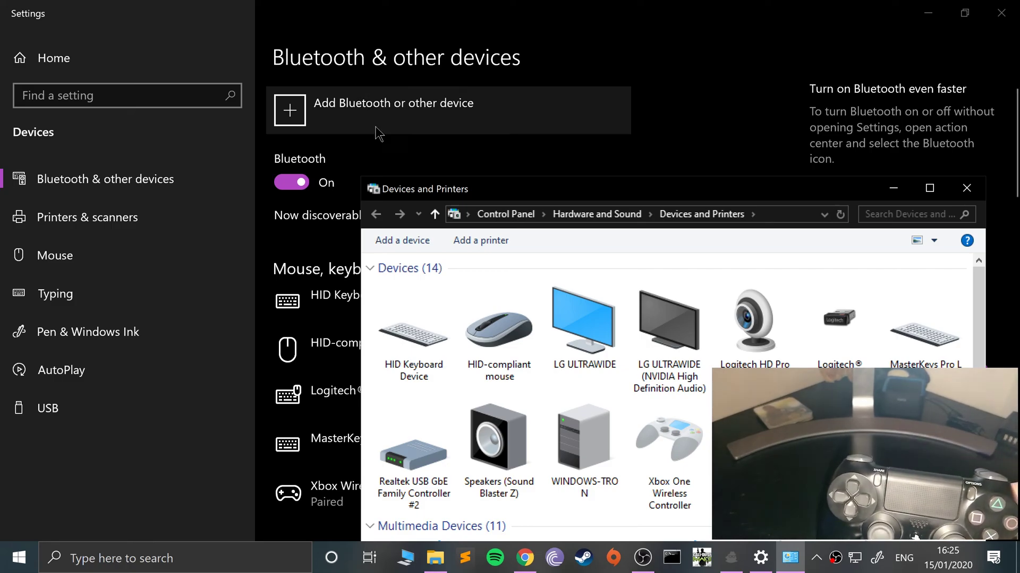
{"action": "left_click_drag", "start_coordinate": [490, 192], "coordinate": [332, 35]}
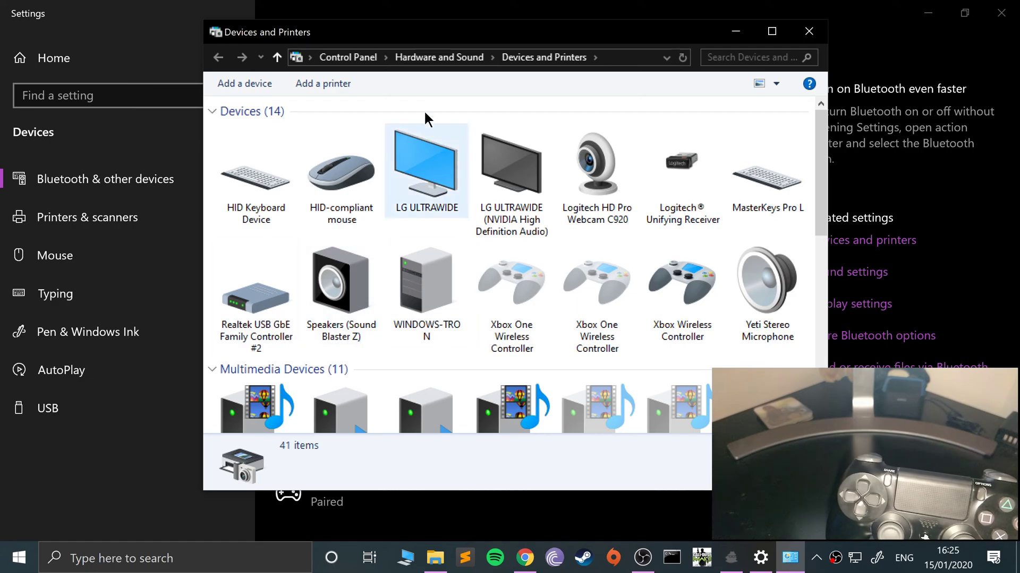
{"action": "left_click_drag", "start_coordinate": [374, 34], "coordinate": [469, 59]}
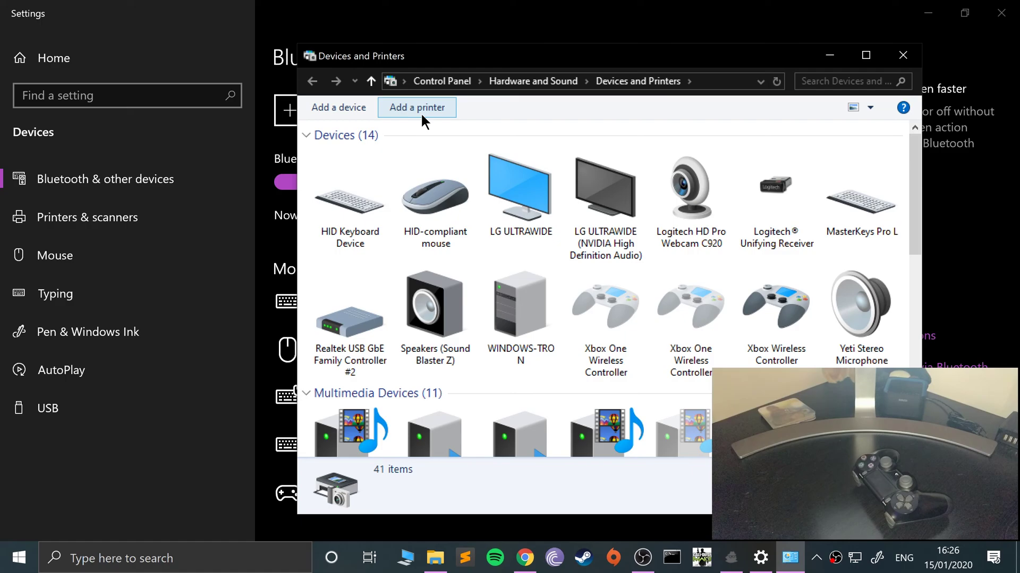
- Add the game controller named Wireless Controller to the PC as a new device
{"action": "left_click", "coordinate": [332, 105]}
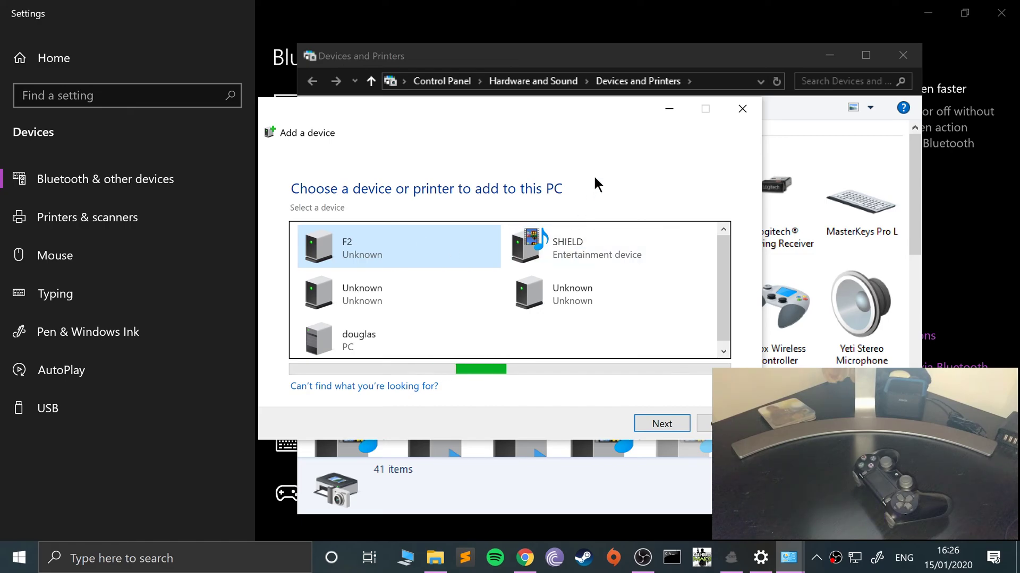
{"action": "left_click", "coordinate": [416, 245]}
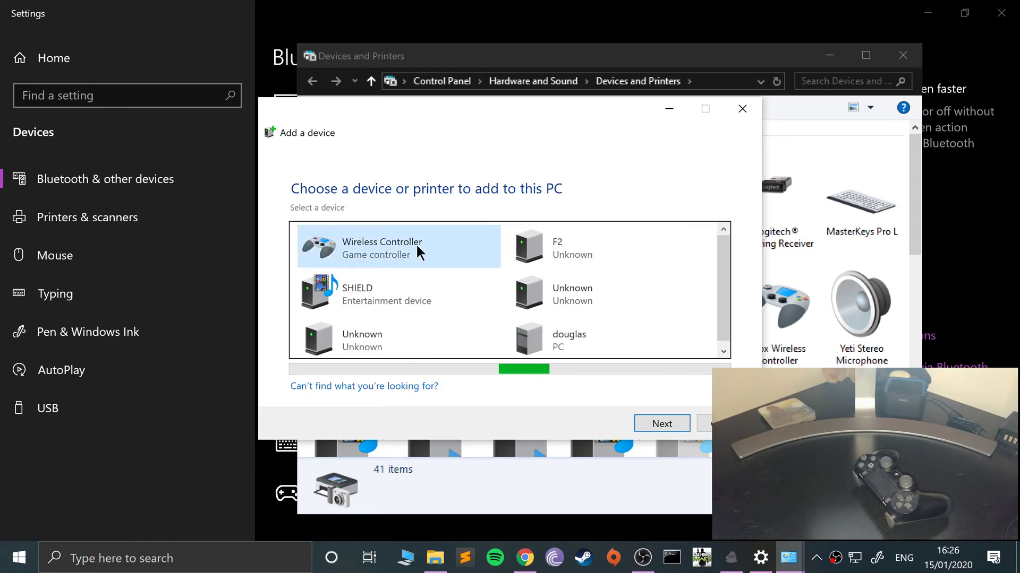
{"action": "left_click", "coordinate": [670, 422]}
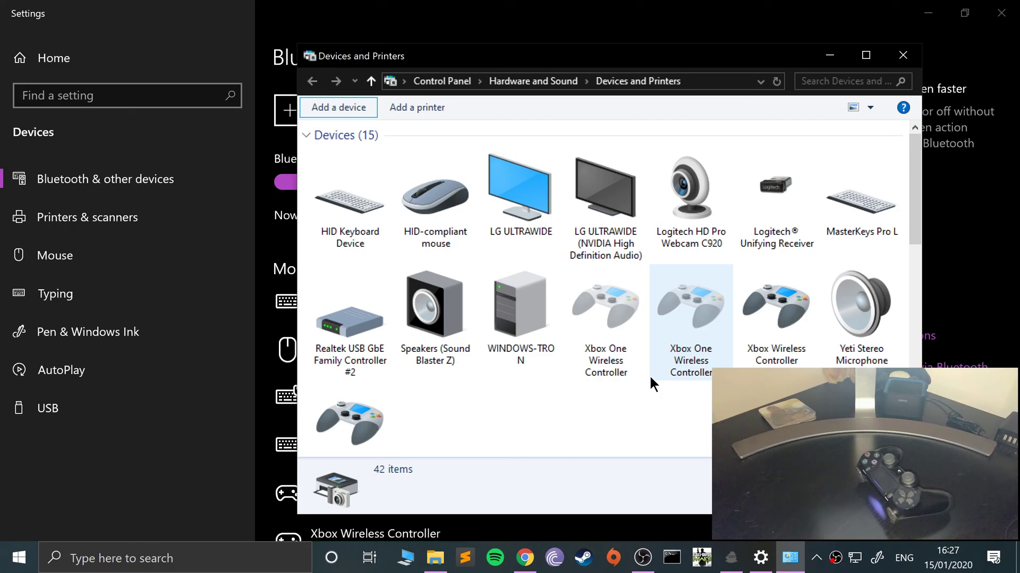
- Check the Wireless Controller in Devices and Printers and expand its entry in the Bluetooth & other devices settings
{"action": "scroll", "coordinate": [596, 378], "scroll_direction": "down", "scroll_amount": 1}
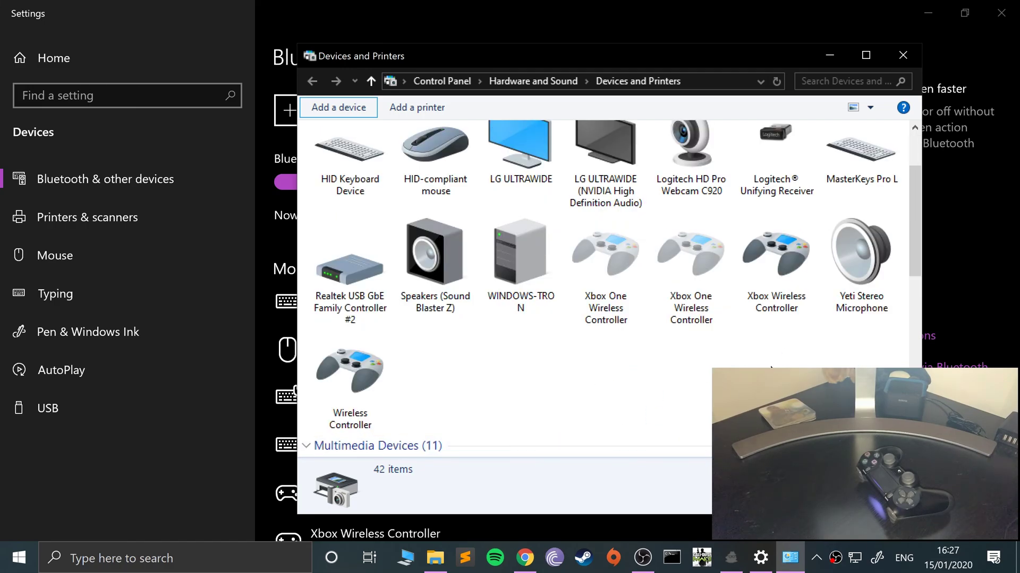
{"action": "left_click", "coordinate": [890, 55]}
{"action": "scroll", "coordinate": [610, 307], "scroll_direction": "down", "scroll_amount": 1}
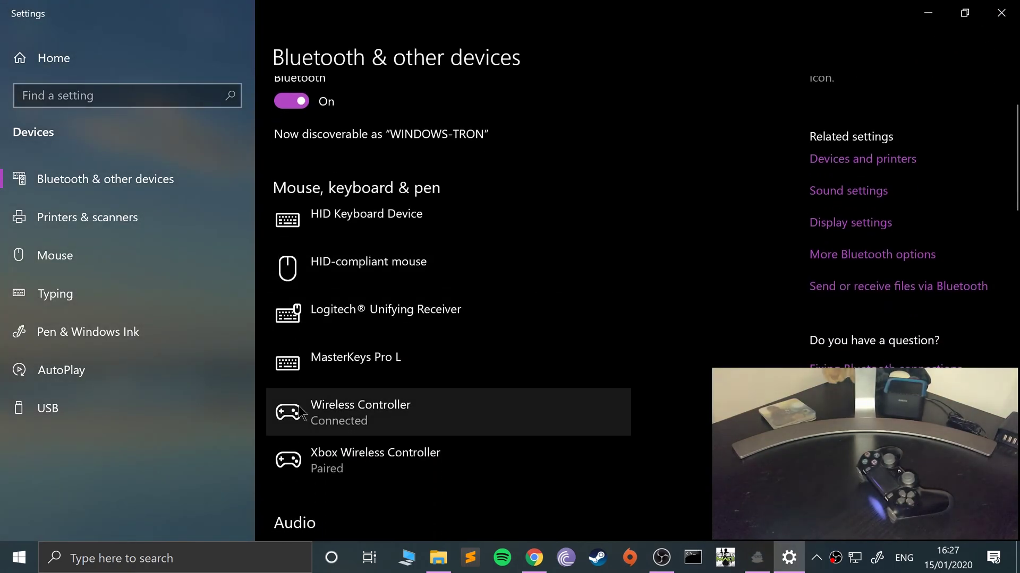
{"action": "left_click", "coordinate": [317, 416]}
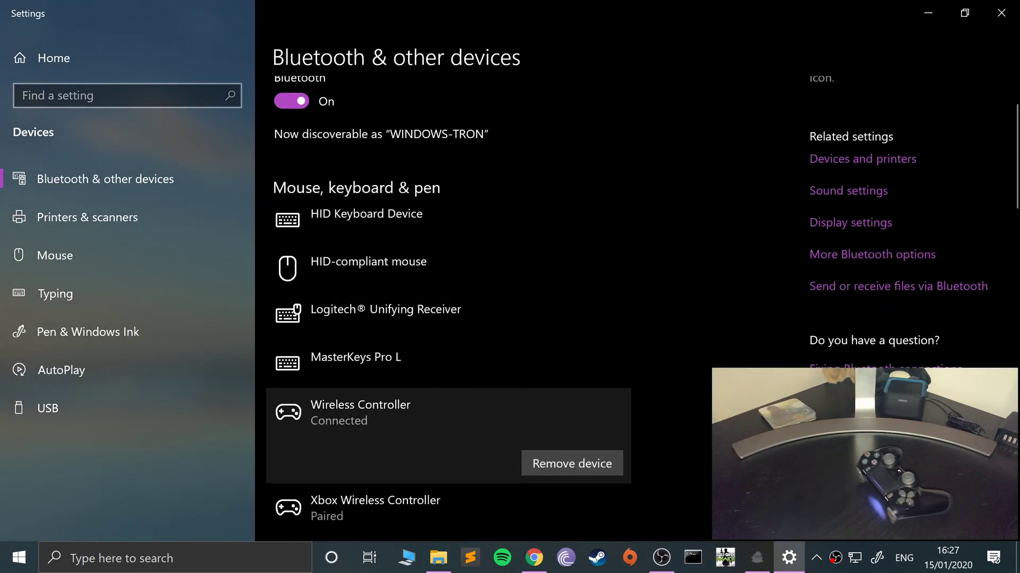
- Reopen Devices and Printers to view the Wireless Controller's Remove device option, and close all settings windows
{"action": "left_click", "coordinate": [836, 161]}
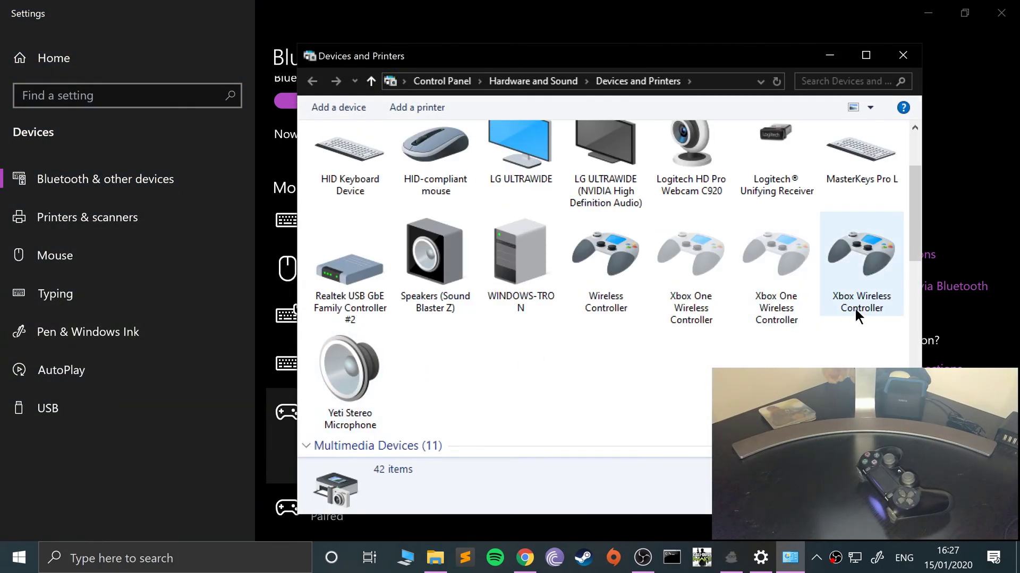
{"action": "right_click", "coordinate": [598, 251]}
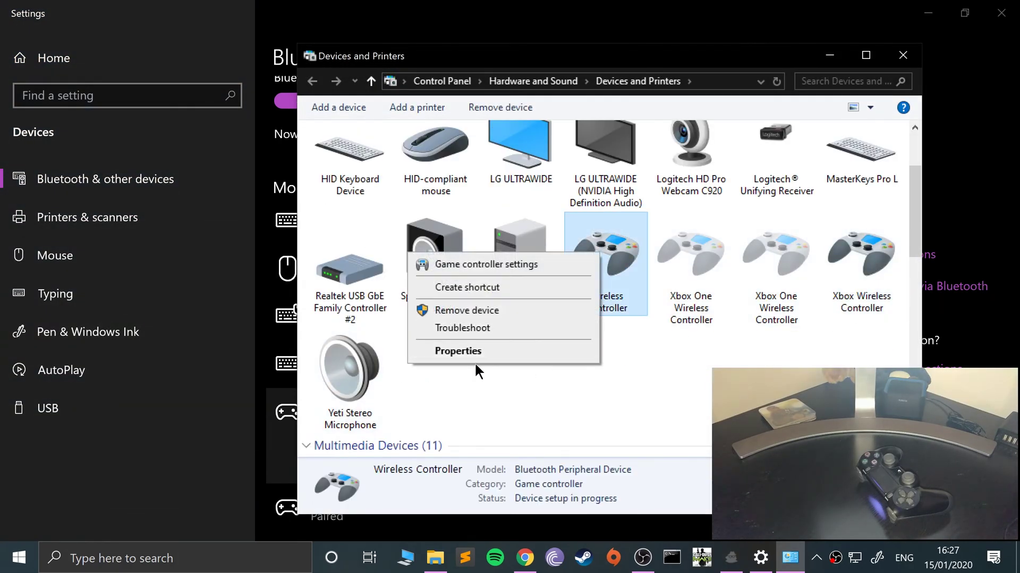
{"action": "left_click", "coordinate": [436, 311]}
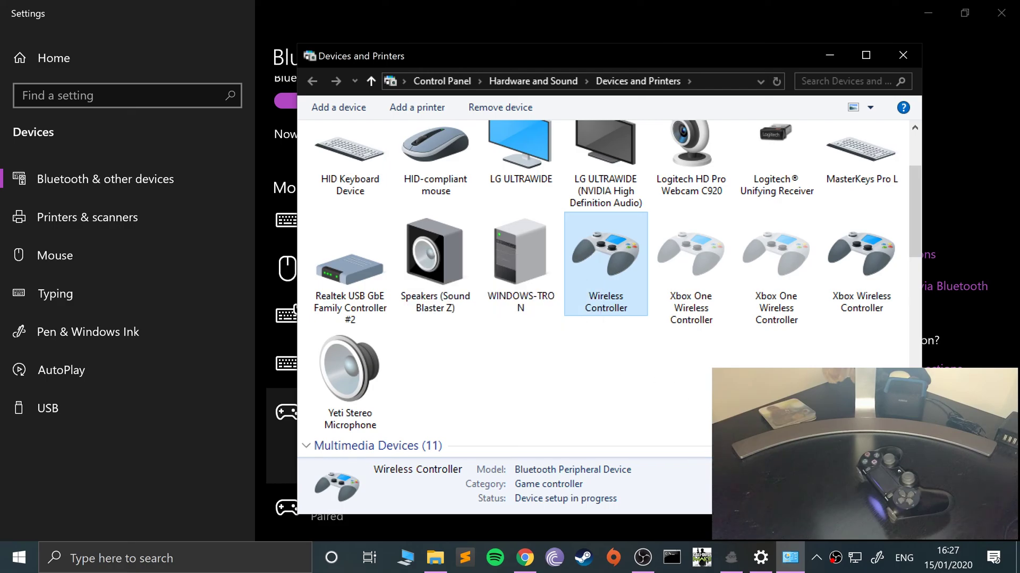
{"action": "left_click", "coordinate": [903, 55]}
{"action": "key", "text": "alt+F4"}
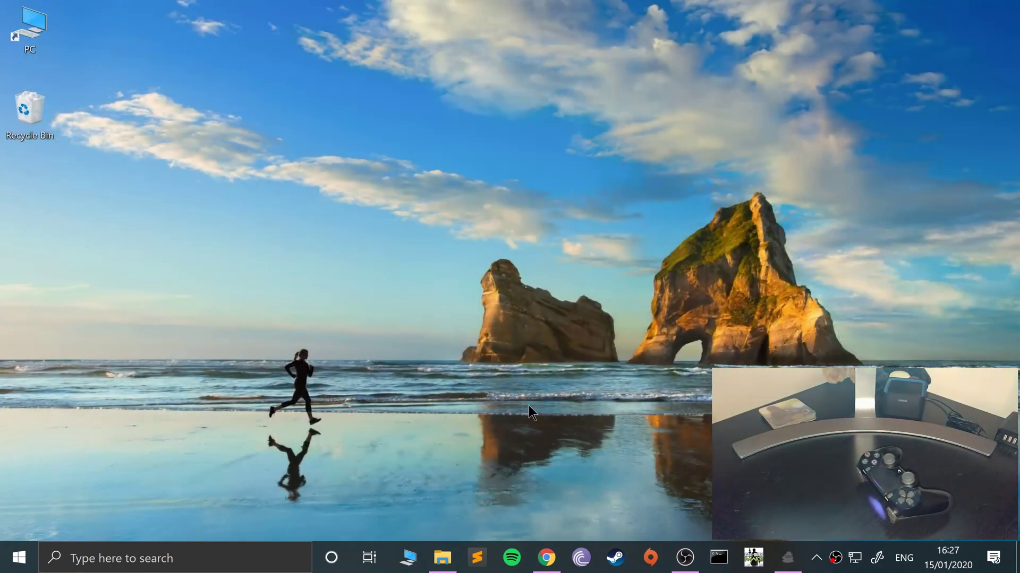
- Launch rpcs3.exe from its folder, continue past the RPCS3 welcome notice, and shrink the game list icons
{"action": "left_click", "coordinate": [442, 558]}
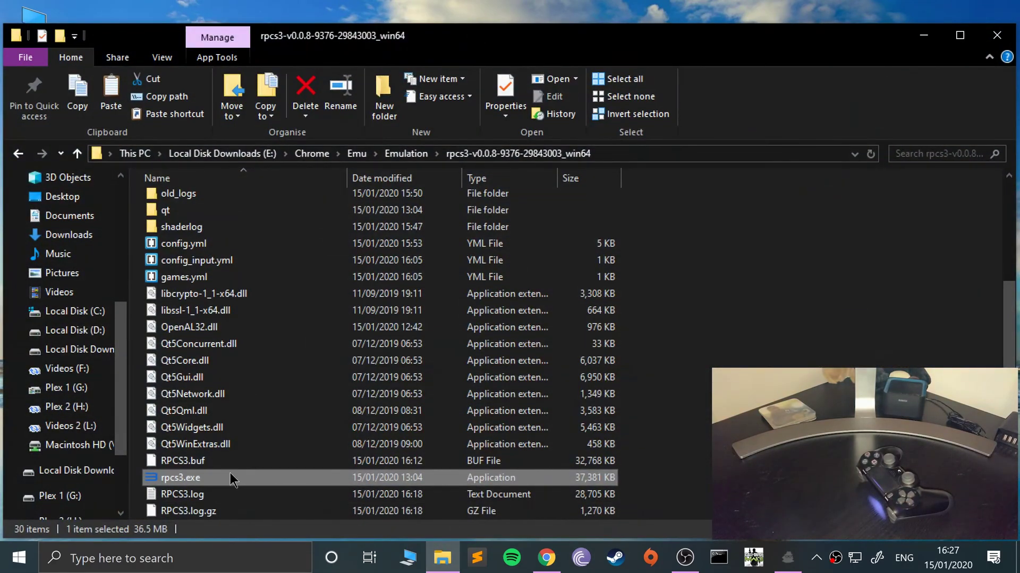
{"action": "double_click", "coordinate": [195, 477]}
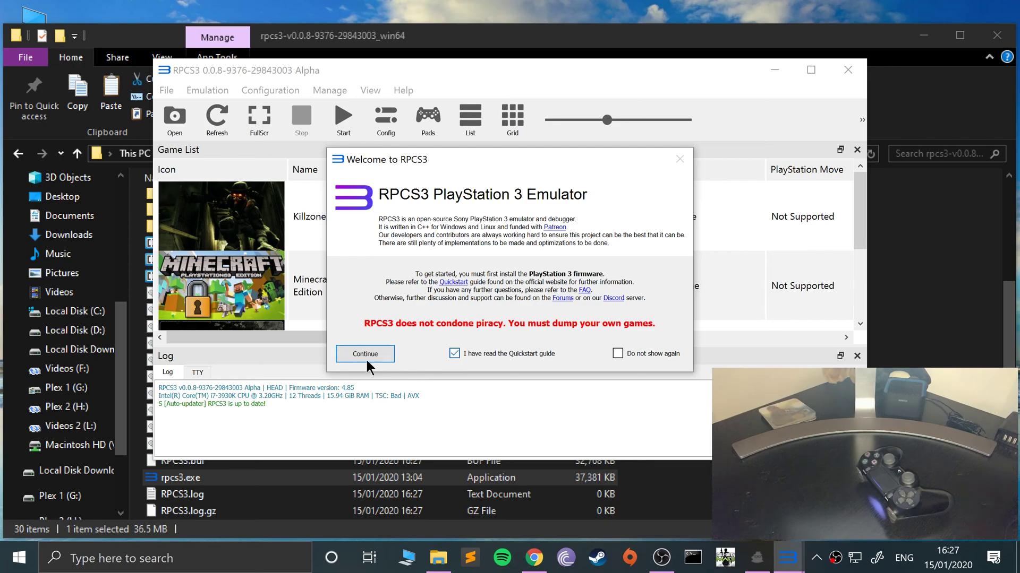
{"action": "left_click", "coordinate": [366, 360]}
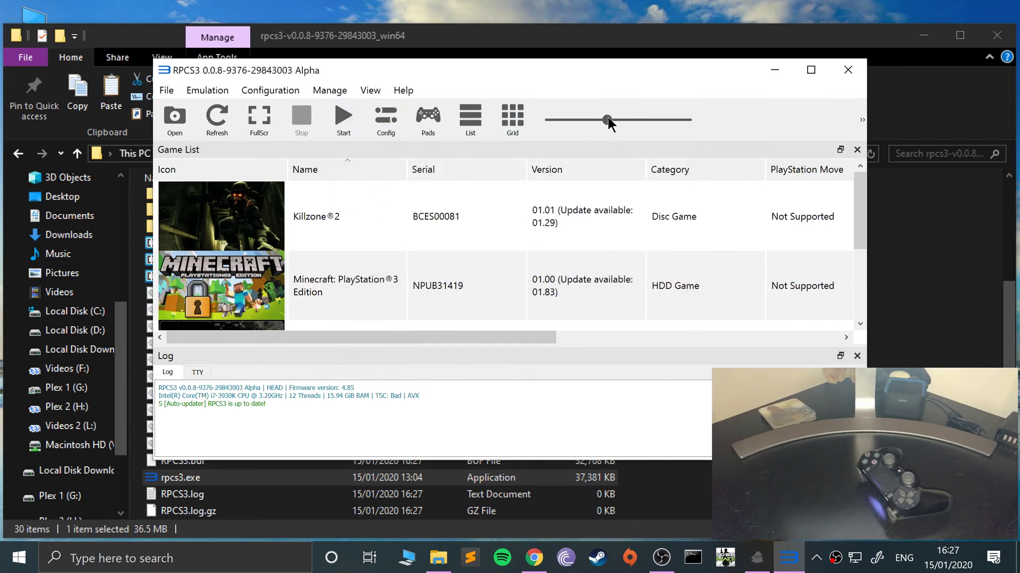
{"action": "left_click_drag", "start_coordinate": [608, 119], "coordinate": [571, 117]}
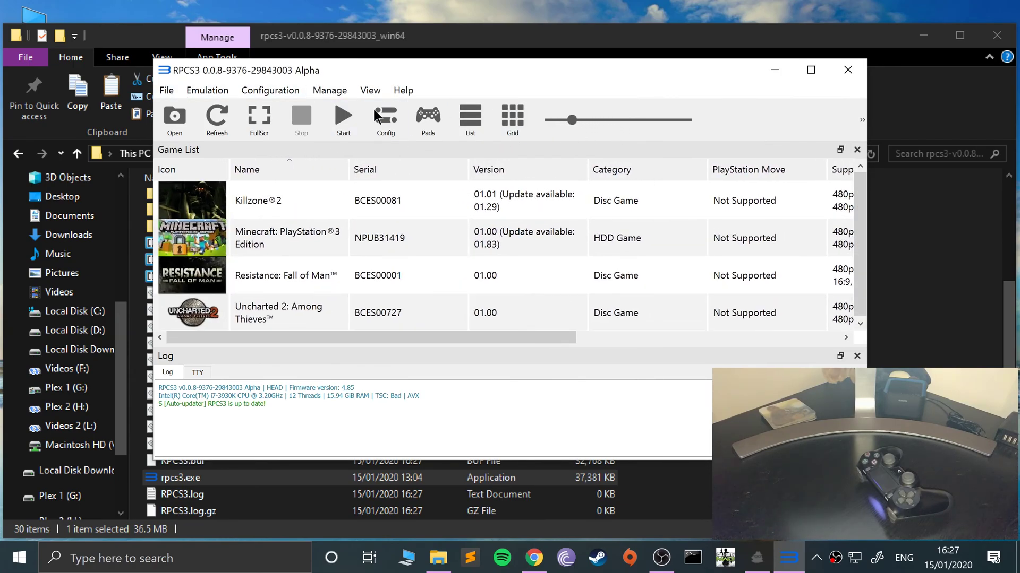
- Open the gamepads settings and switch Player 1's handler to Keyboard and back to DualShock 4
{"action": "left_click", "coordinate": [426, 118]}
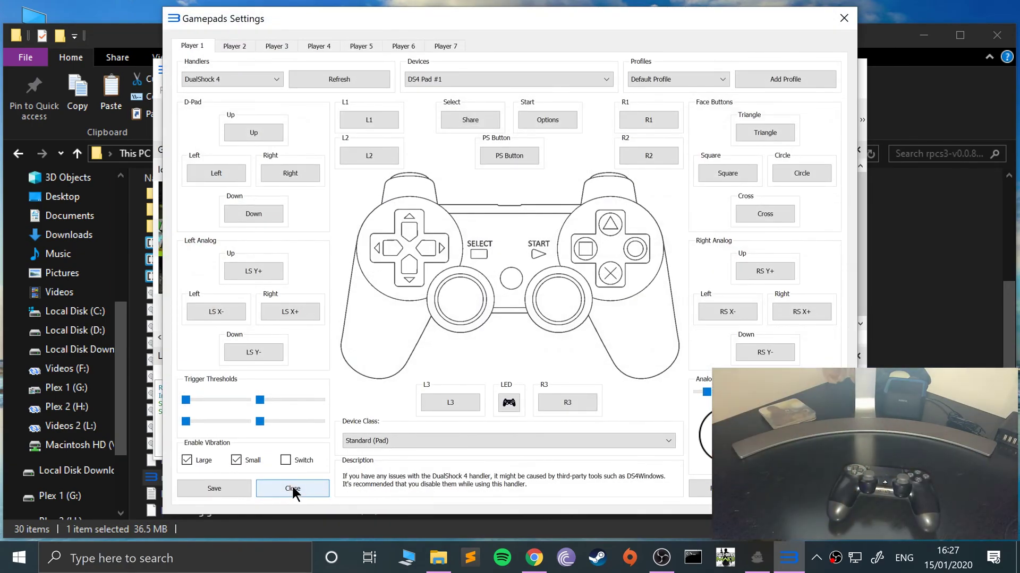
{"action": "left_click", "coordinate": [236, 81]}
{"action": "left_click", "coordinate": [197, 95]}
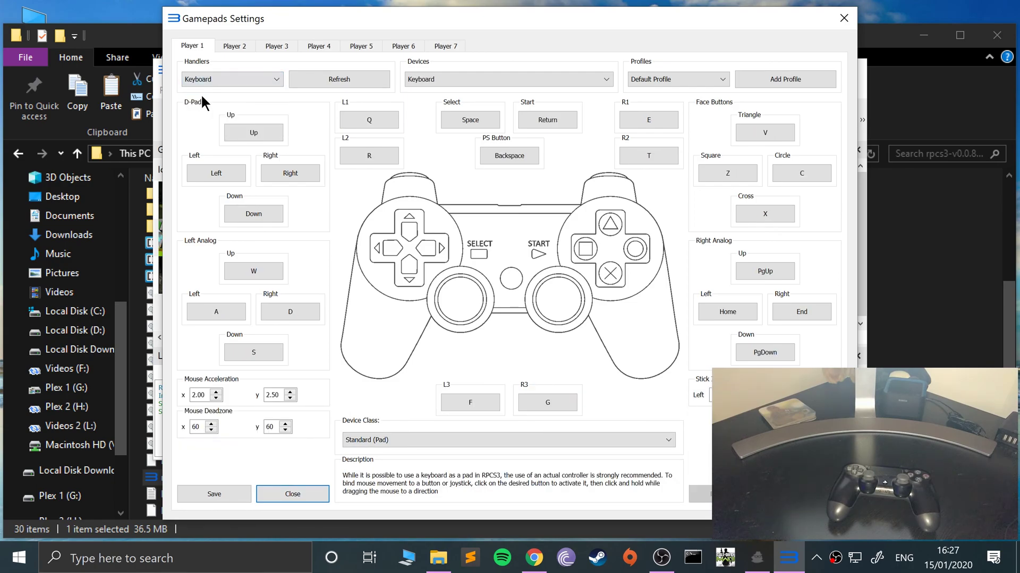
{"action": "left_click", "coordinate": [219, 78]}
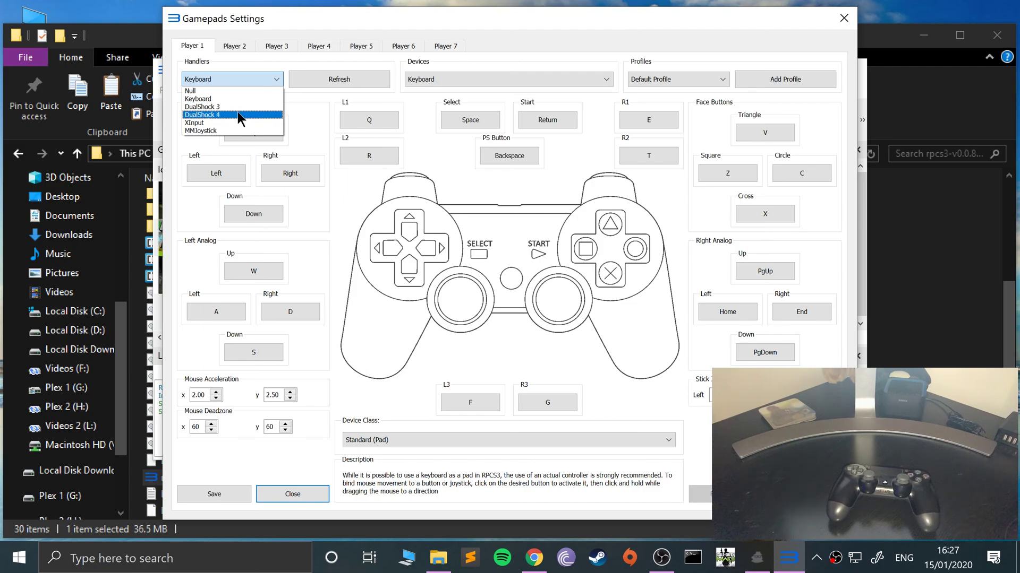
{"action": "left_click", "coordinate": [237, 115]}
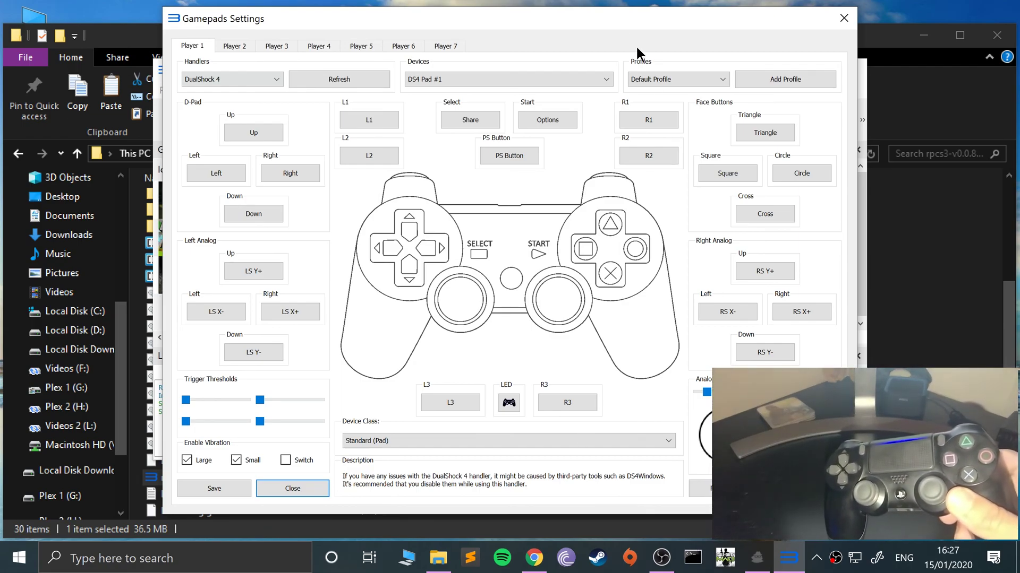
- Try binding Player 1's R2 input to the controller's R1 button, and restore the binding to R2
{"action": "left_click_drag", "start_coordinate": [605, 26], "coordinate": [452, 20]}
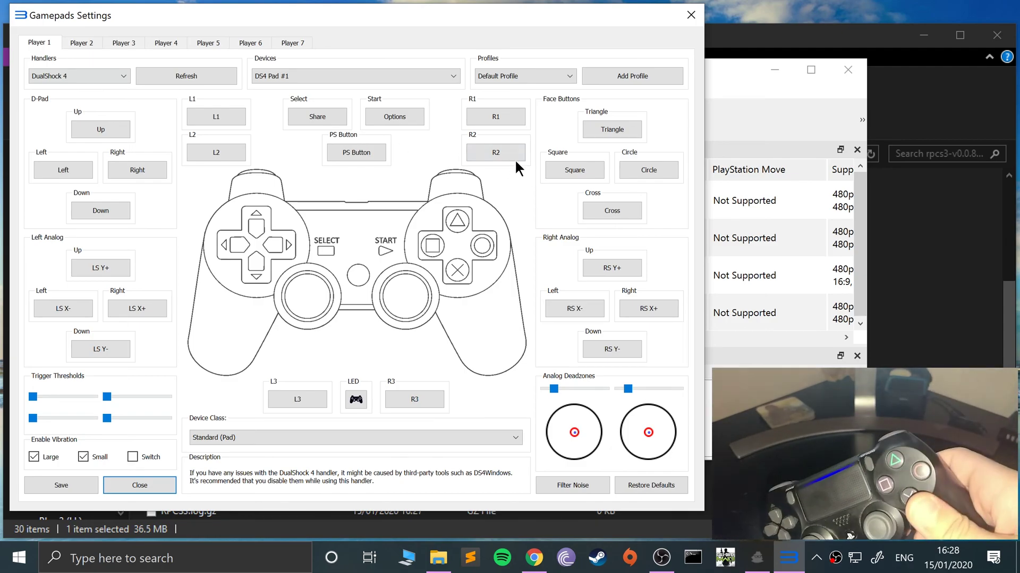
{"action": "left_click", "coordinate": [482, 147]}
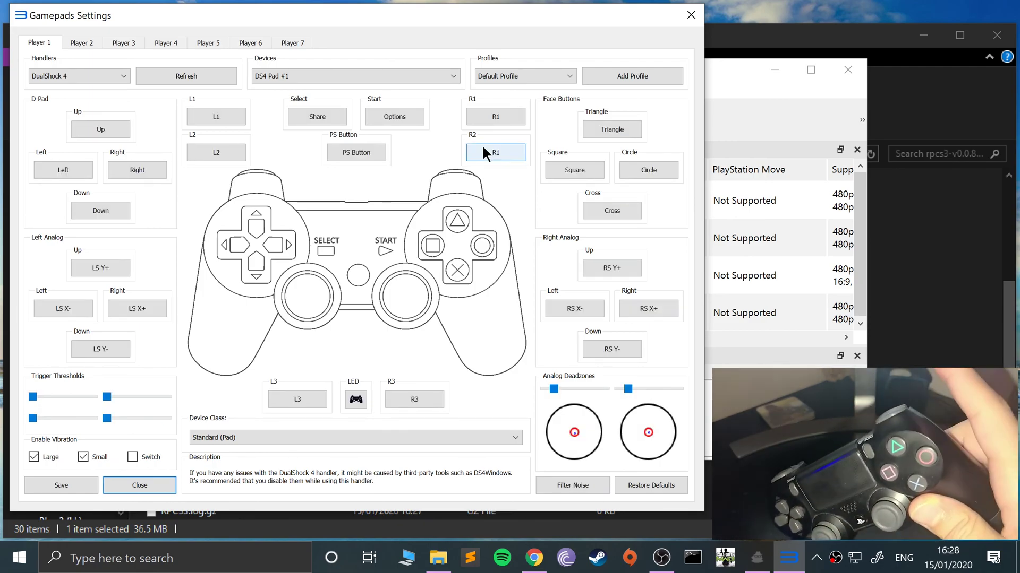
{"action": "left_click", "coordinate": [487, 148]}
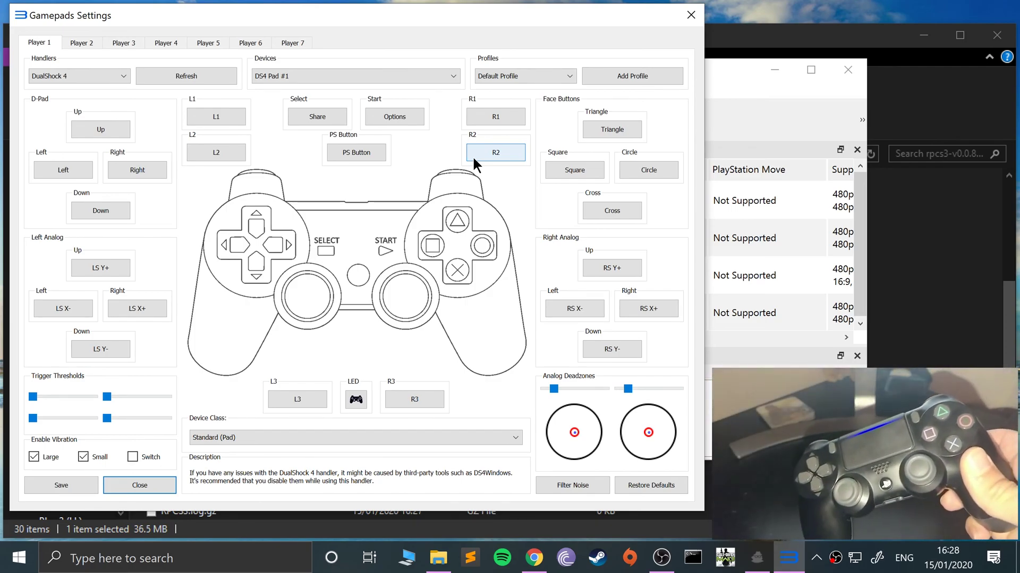
- Review the DS4 Pad device choices for Player 1 and the handler choices for Player 2, and return to Player 1
{"action": "left_click", "coordinate": [334, 75]}
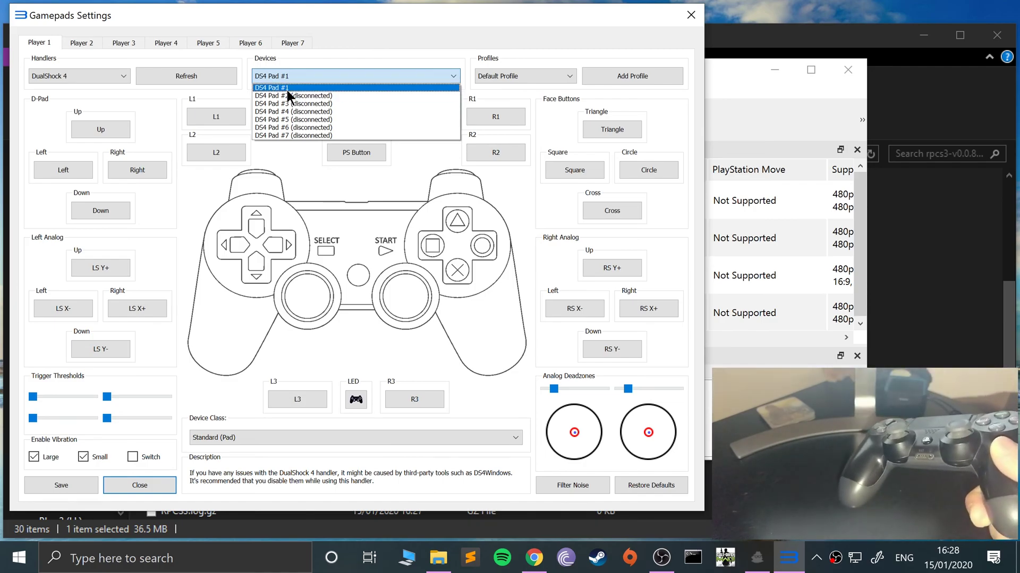
{"action": "left_click", "coordinate": [85, 49]}
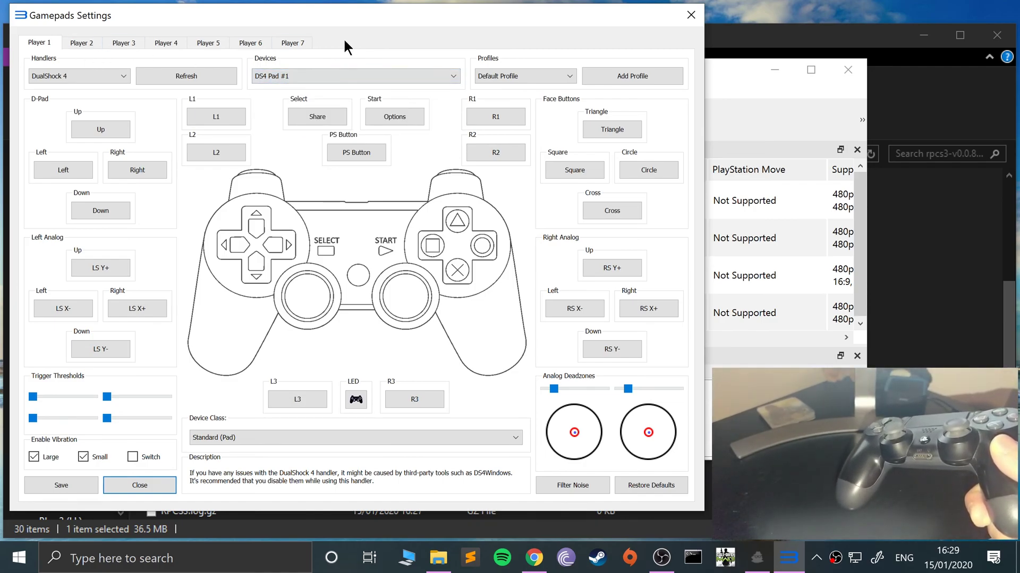
{"action": "left_click", "coordinate": [84, 42]}
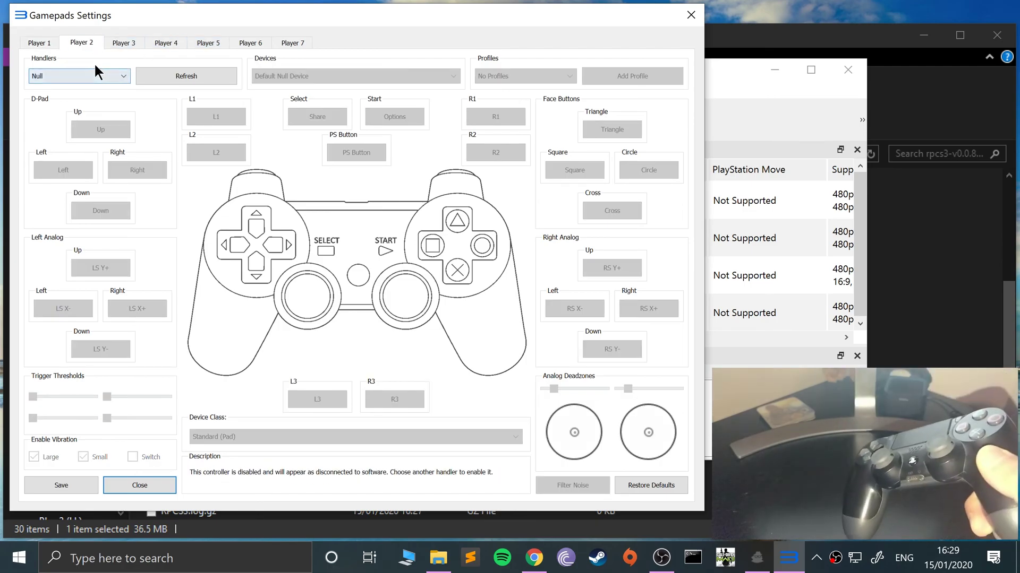
{"action": "left_click", "coordinate": [91, 73]}
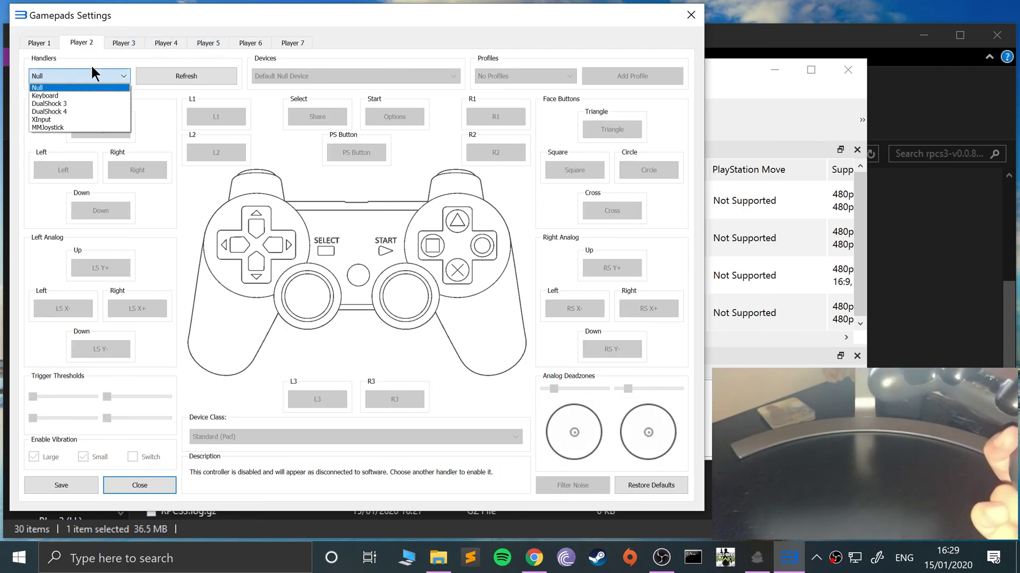
{"action": "left_click", "coordinate": [92, 67]}
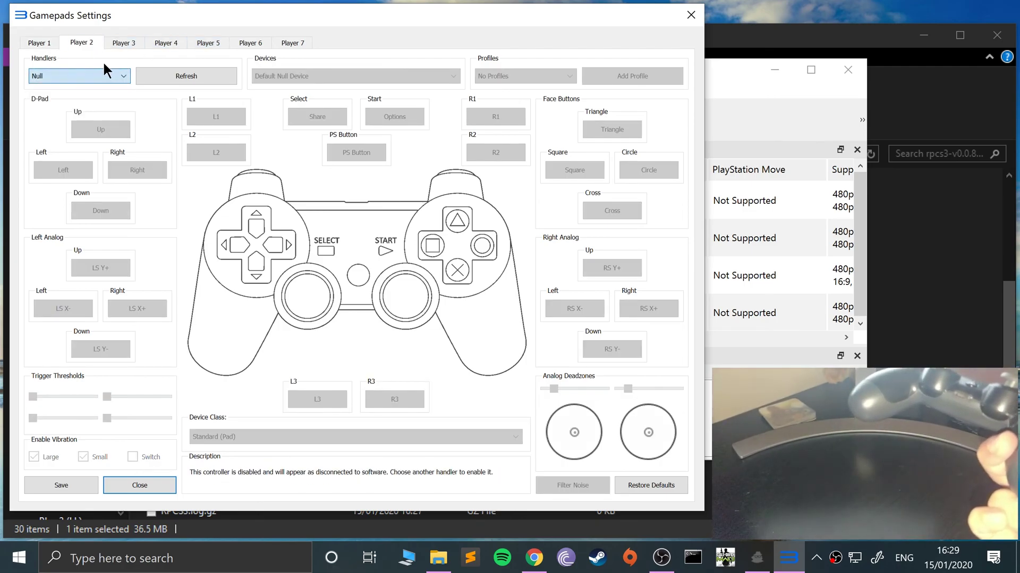
{"action": "left_click", "coordinate": [25, 41]}
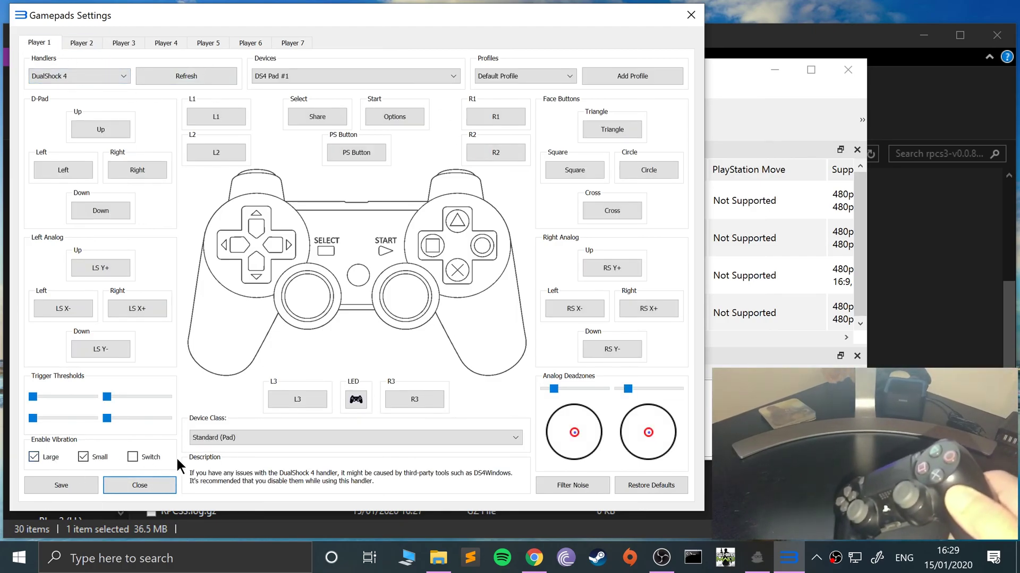
- Try toggling Player 1's Small, Large and Switch vibration options, and restore Large and Small on with Switch off
{"action": "left_click", "coordinate": [98, 458]}
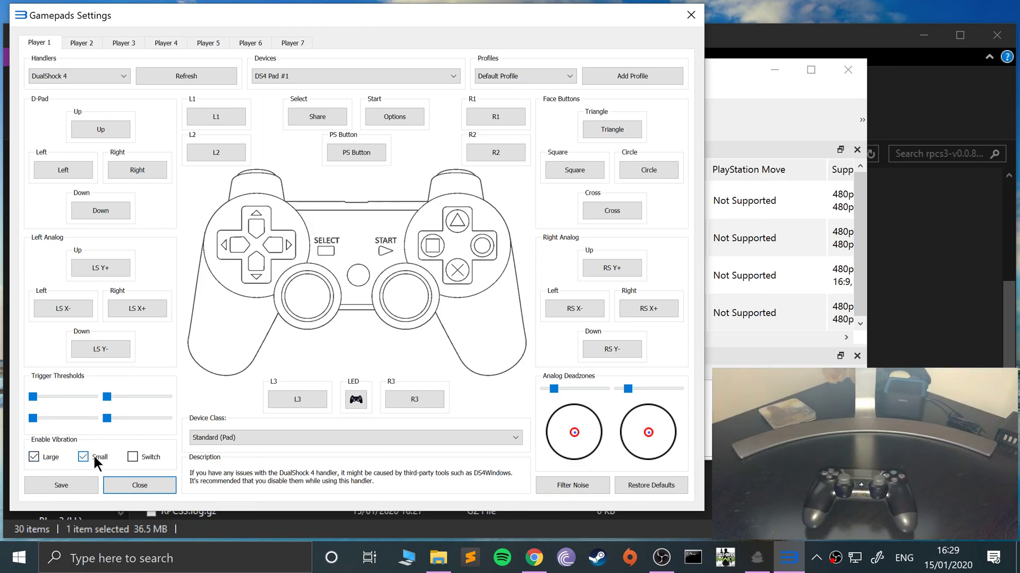
{"action": "left_click", "coordinate": [34, 456]}
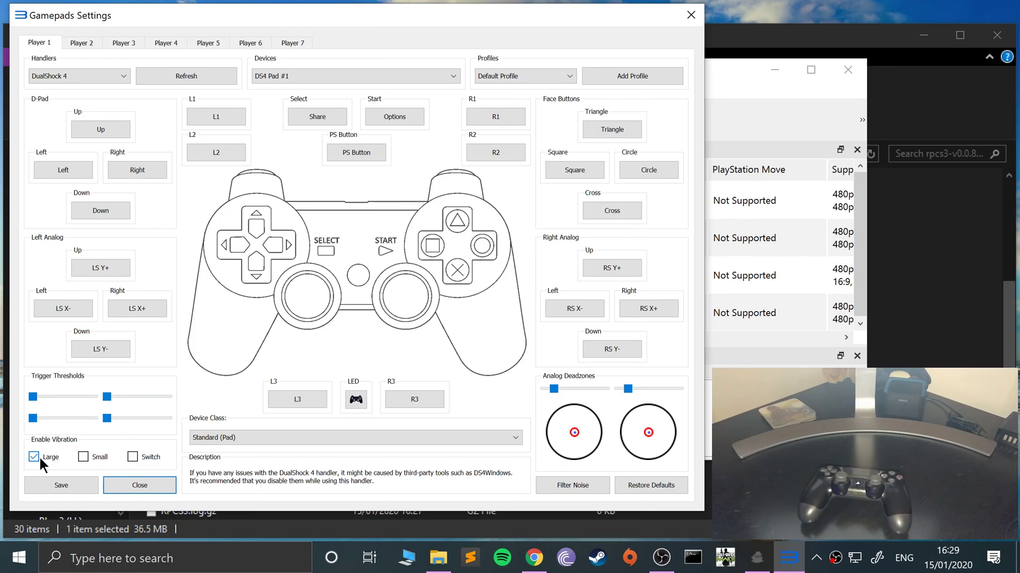
{"action": "left_click", "coordinate": [34, 457]}
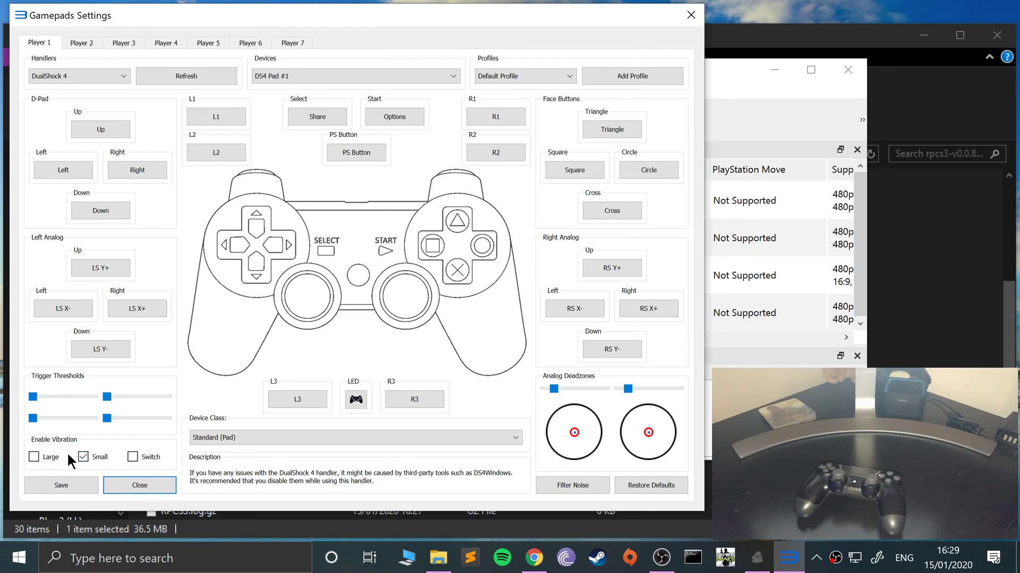
{"action": "left_click", "coordinate": [60, 454]}
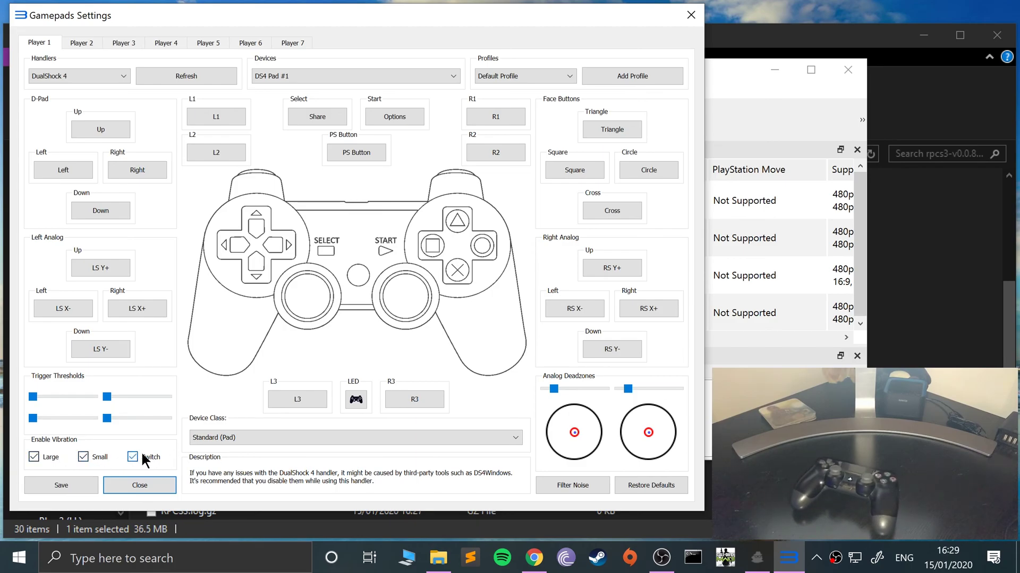
{"action": "left_click", "coordinate": [142, 454]}
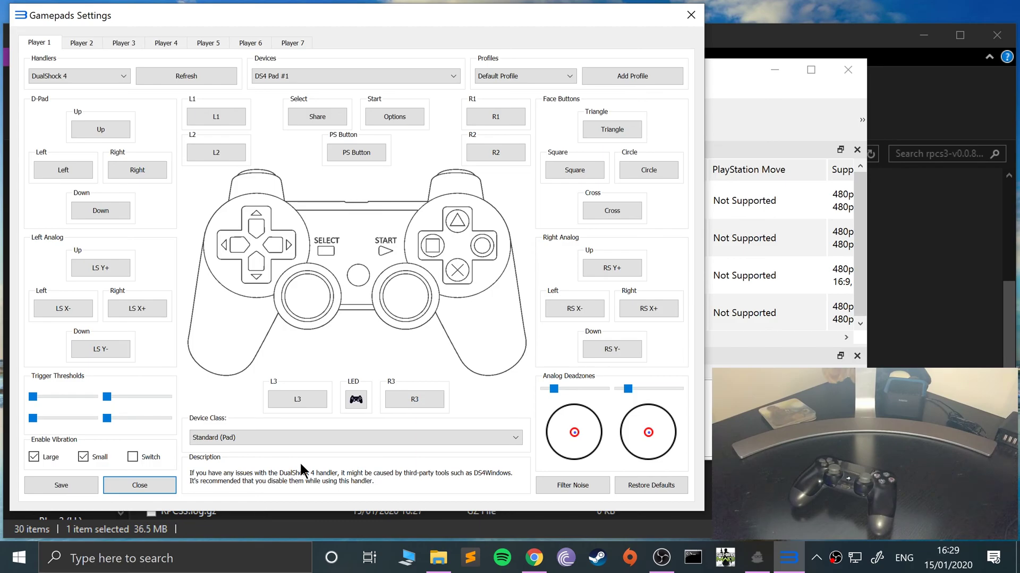
- Review Player 1's device class choices, keeping Standard (Pad), and view the profile options without adding a new profile
{"action": "left_click", "coordinate": [246, 433]}
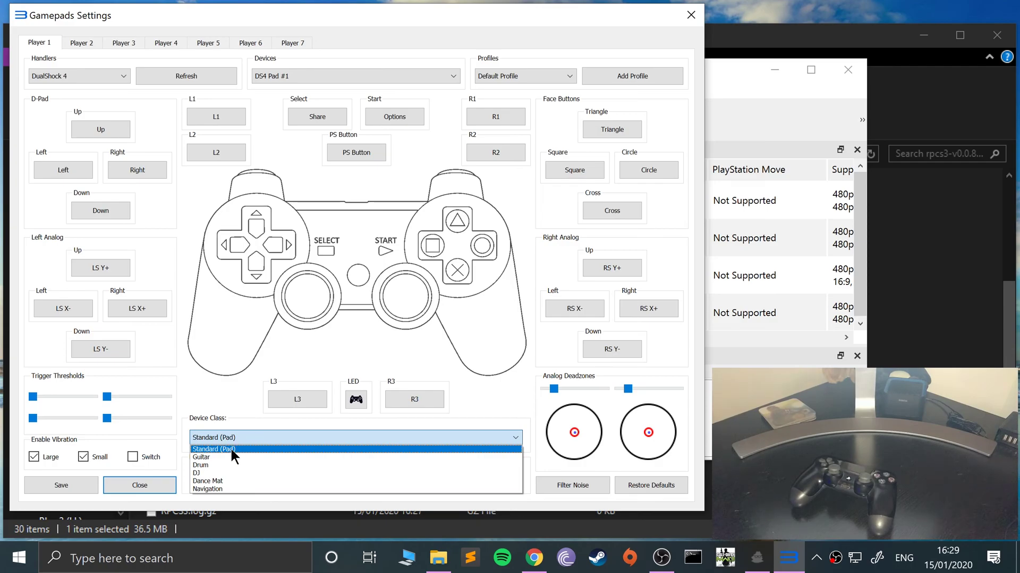
{"action": "left_click", "coordinate": [231, 450]}
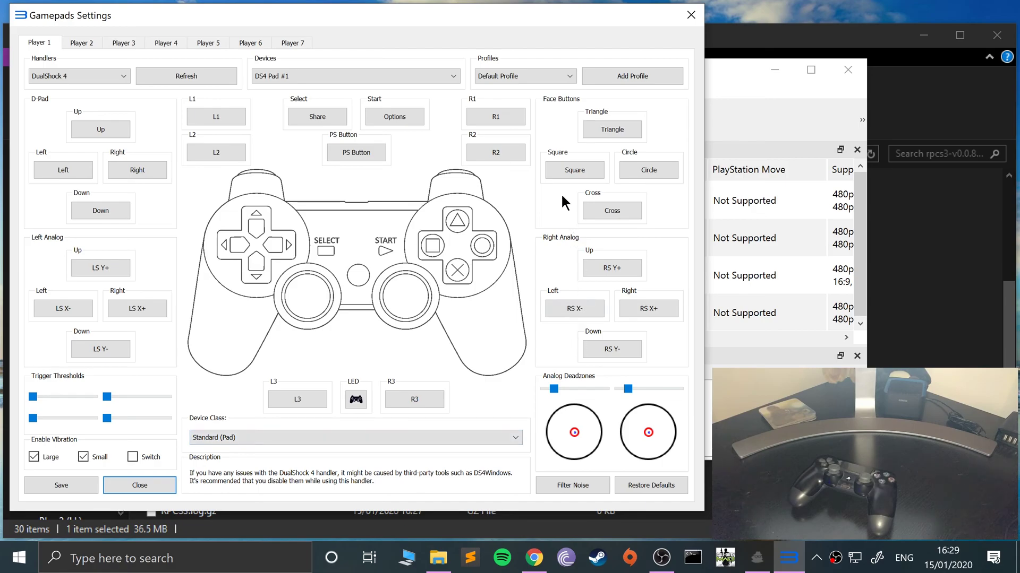
{"action": "left_click", "coordinate": [540, 76]}
{"action": "left_click", "coordinate": [632, 76]}
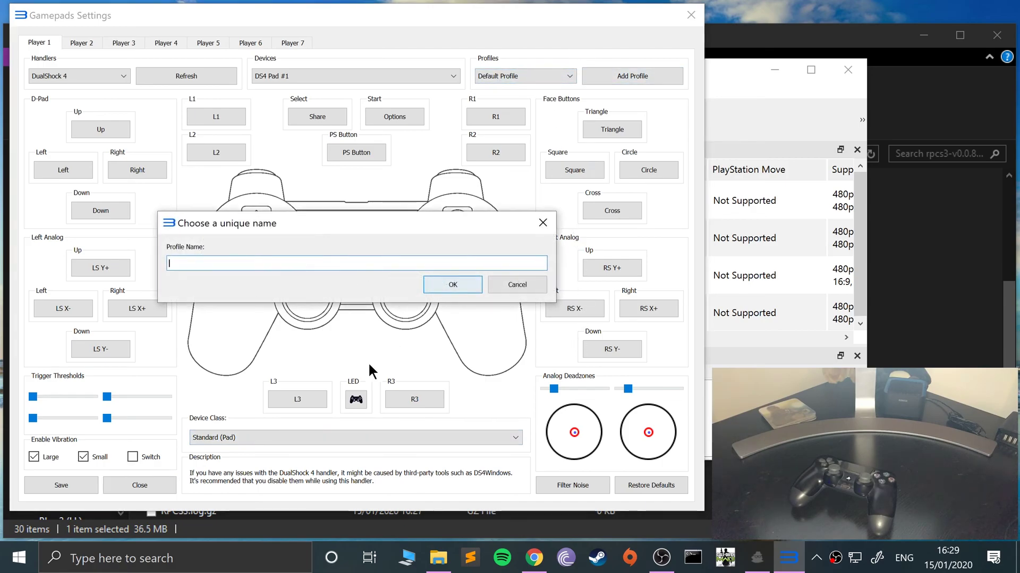
{"action": "left_click", "coordinate": [492, 277]}
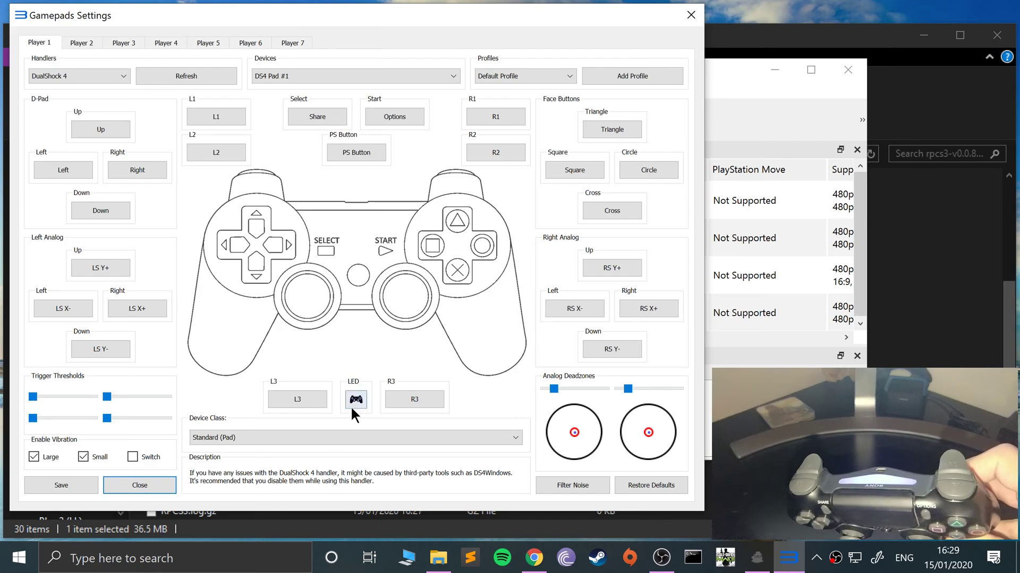
- Try yellow (#ffff00) and magenta as the controller's LED color for Player 1
{"action": "left_click", "coordinate": [351, 404]}
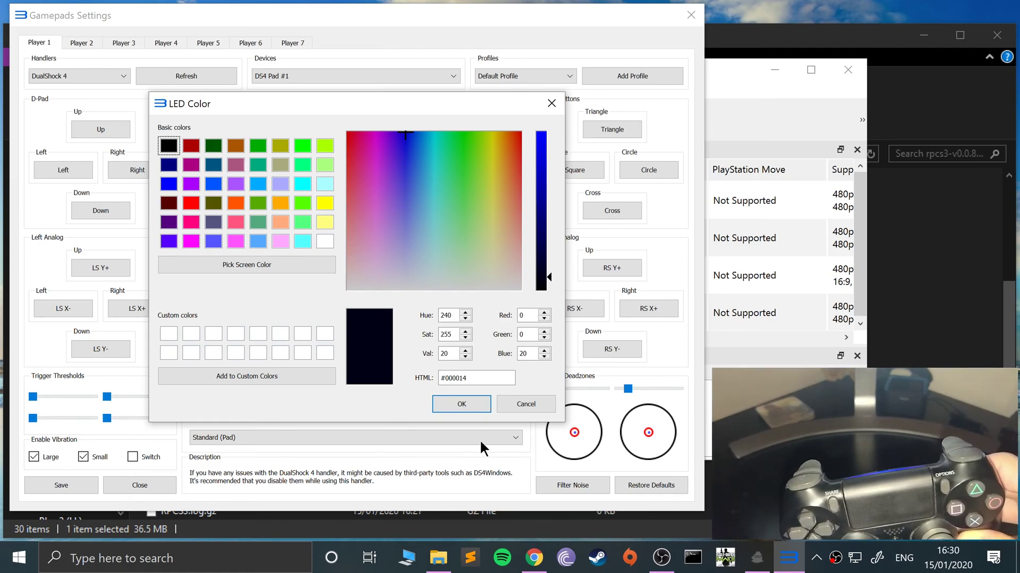
{"action": "left_click", "coordinate": [329, 208]}
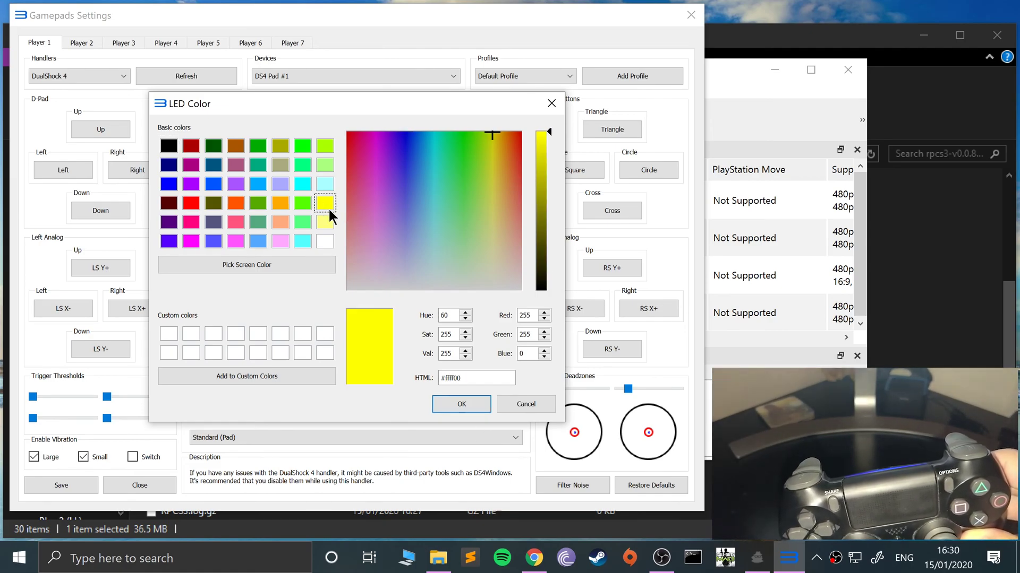
{"action": "left_click", "coordinate": [461, 404]}
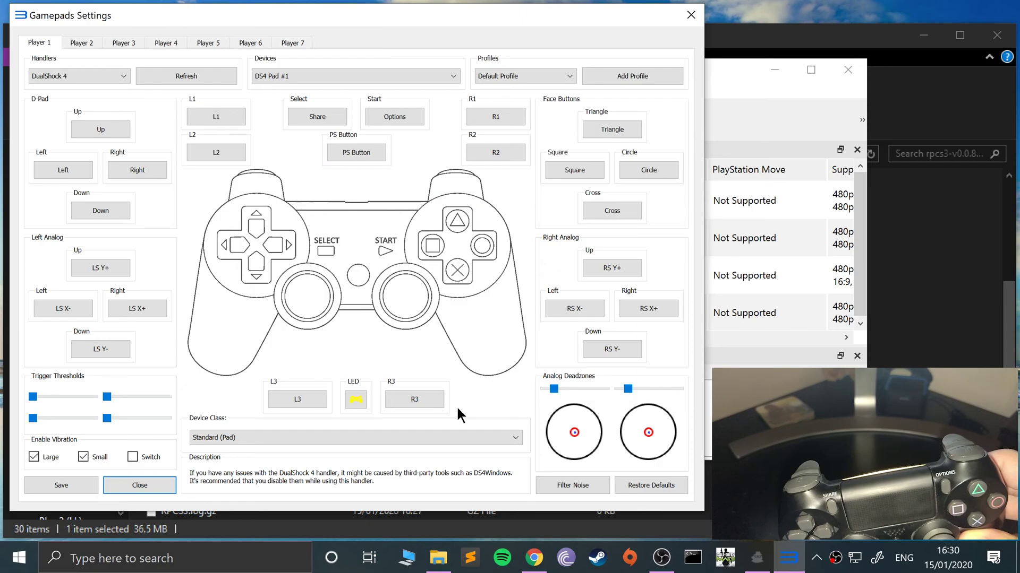
{"action": "left_click", "coordinate": [356, 399]}
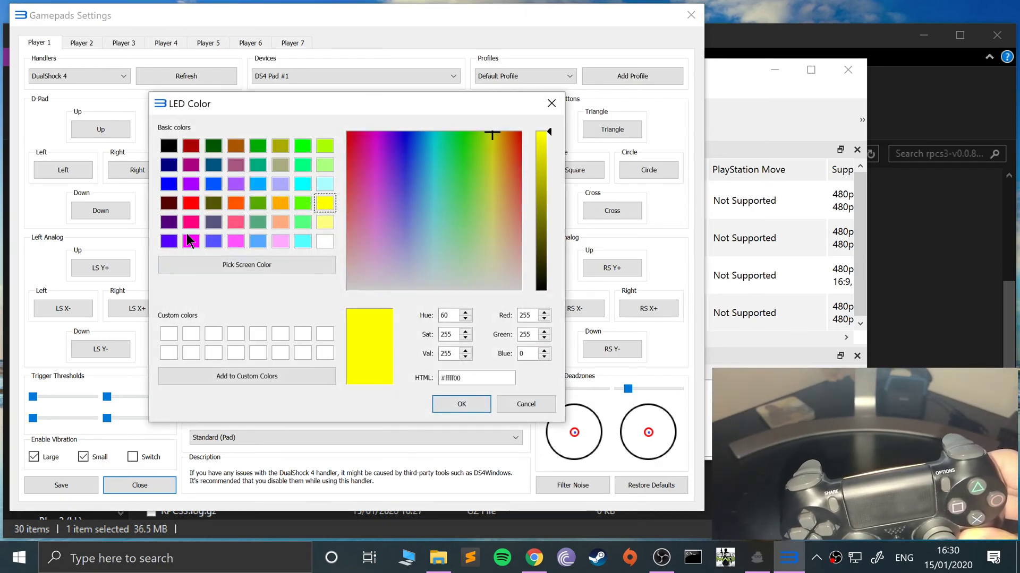
{"action": "left_click", "coordinate": [191, 241]}
{"action": "left_click", "coordinate": [461, 404]}
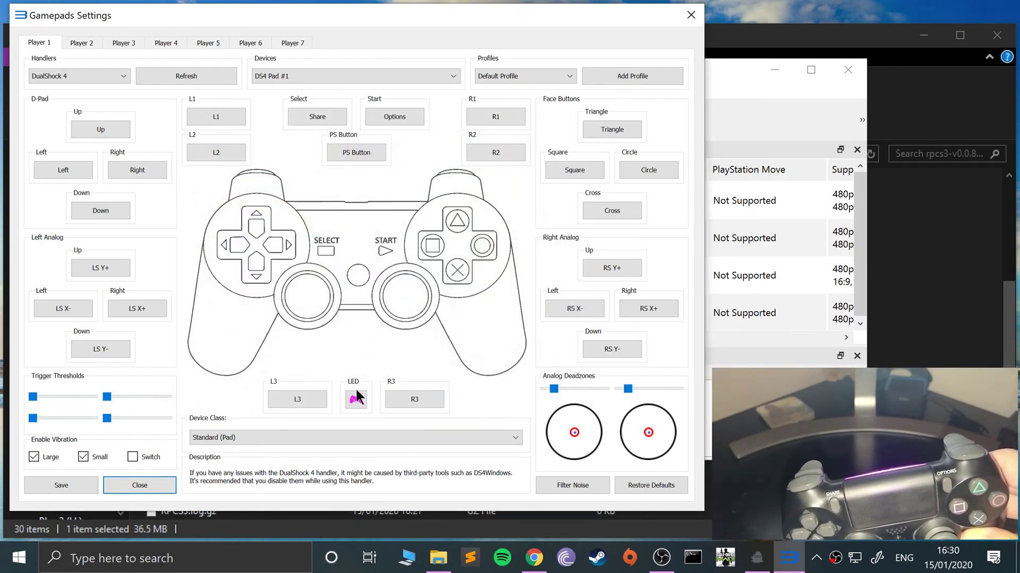
- Set Player 1's LED color back to a very dark blue and save the gamepad settings
{"action": "left_click", "coordinate": [355, 398]}
{"action": "left_click", "coordinate": [451, 198]}
{"action": "left_click_drag", "start_coordinate": [452, 198], "coordinate": [412, 365]}
{"action": "left_click", "coordinate": [471, 408]}
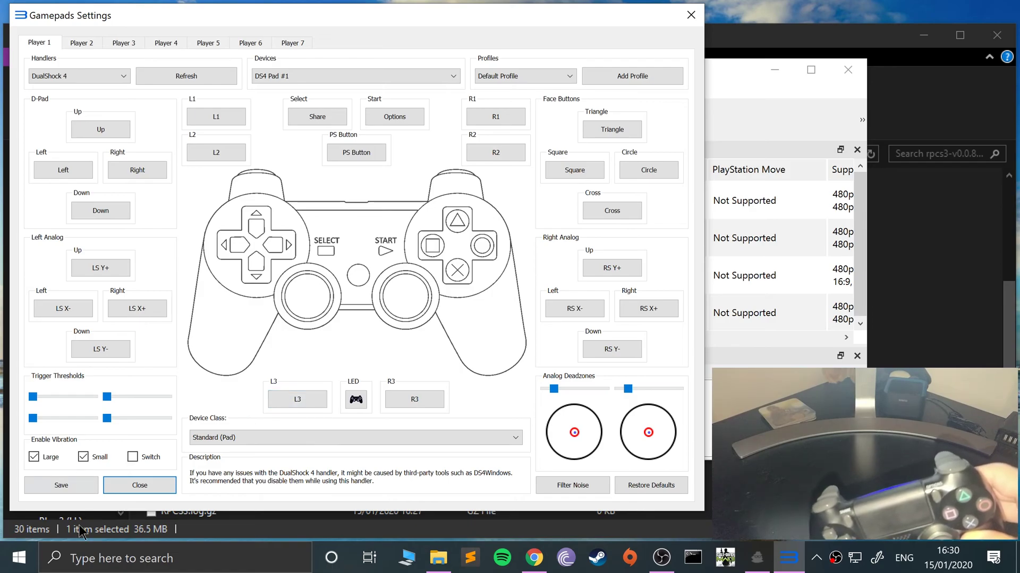
{"action": "left_click", "coordinate": [55, 485]}
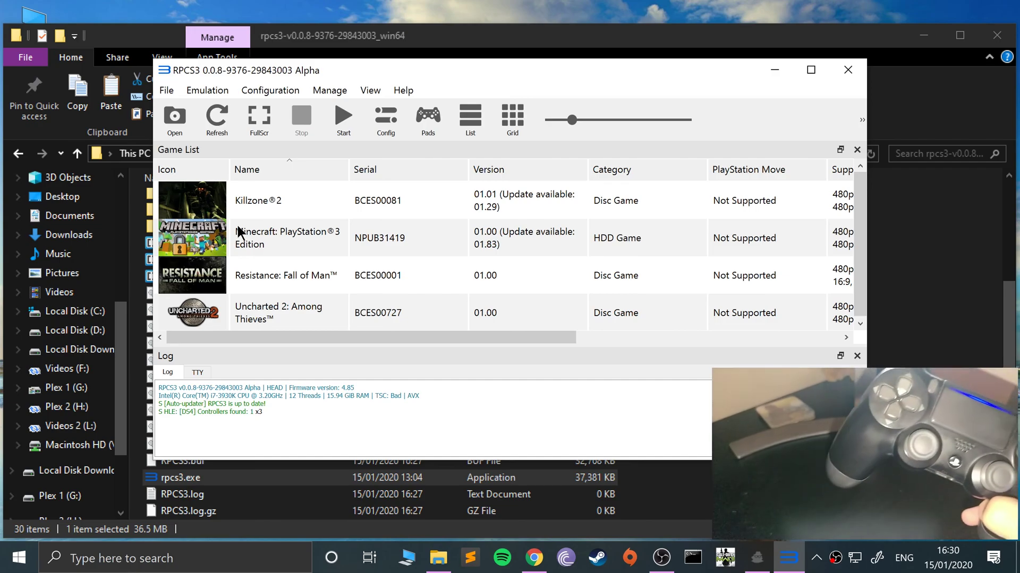
- Launch Minecraft: PlayStation®3 Edition from the game list to test the controller
{"action": "left_click", "coordinate": [253, 234]}
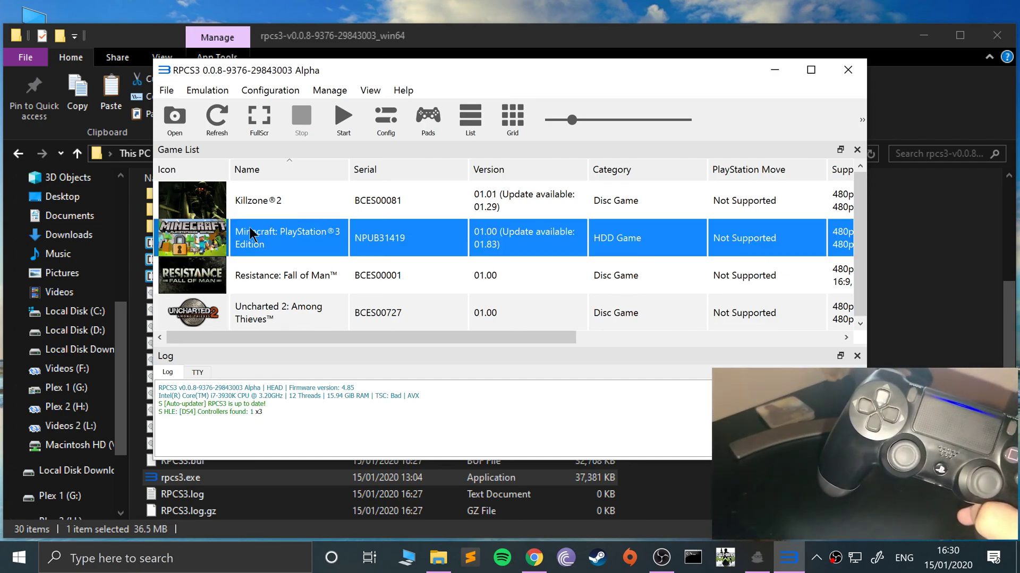
{"action": "double_click", "coordinate": [252, 234]}
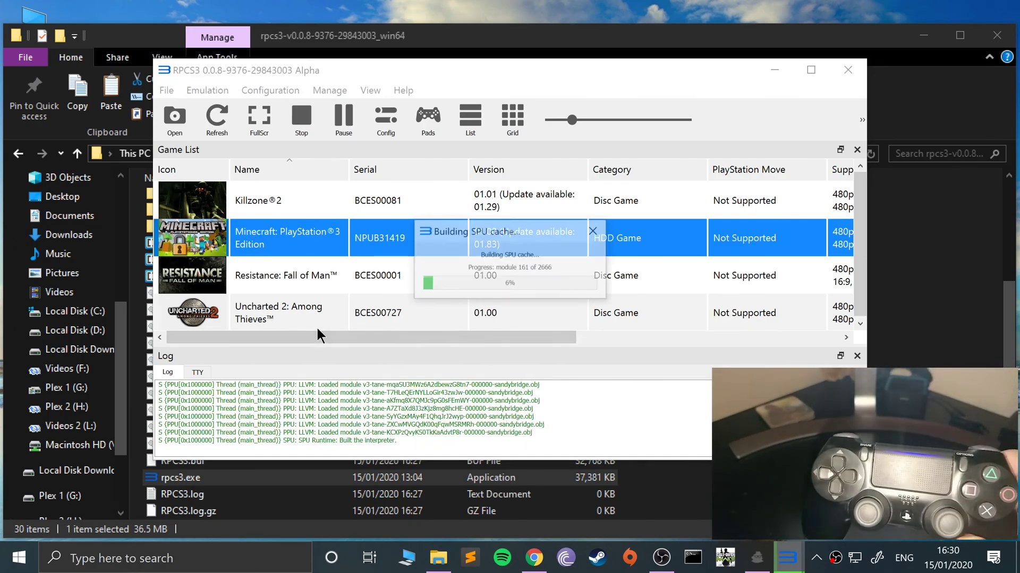
{"action": "left_click_drag", "start_coordinate": [500, 235], "coordinate": [106, 361]}
{"action": "left_click", "coordinate": [246, 327]}
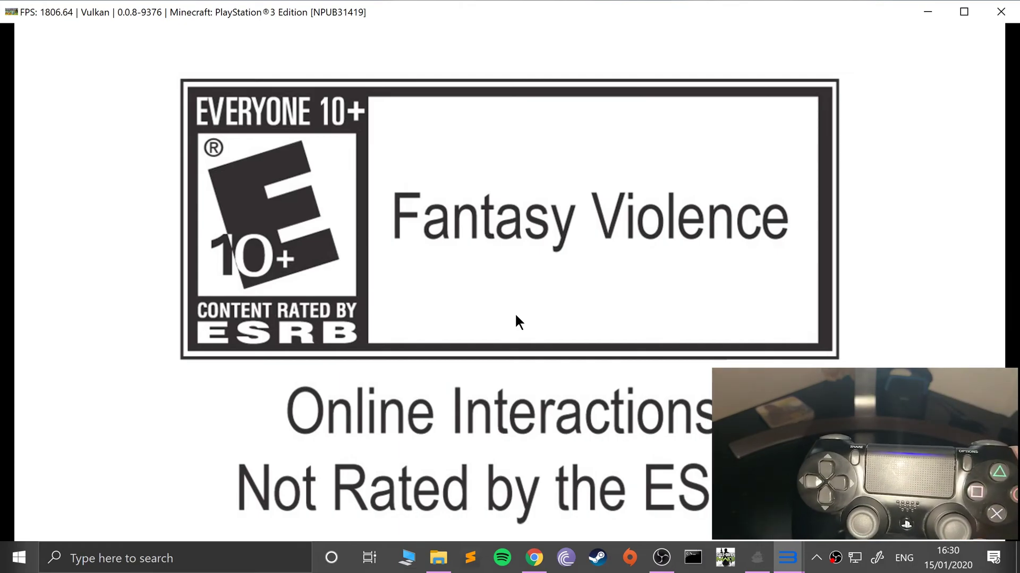
- Minimize the game window and check Minecraft's entry in the game list's Compatibility column
{"action": "left_click", "coordinate": [927, 7]}
{"action": "left_click", "coordinate": [801, 225]}
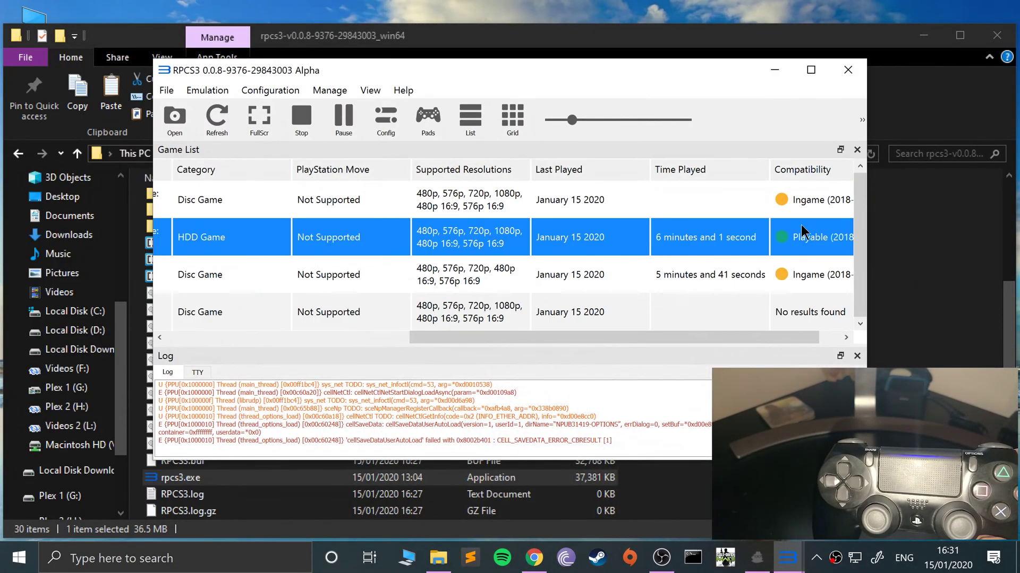
{"action": "double_click", "coordinate": [777, 250]}
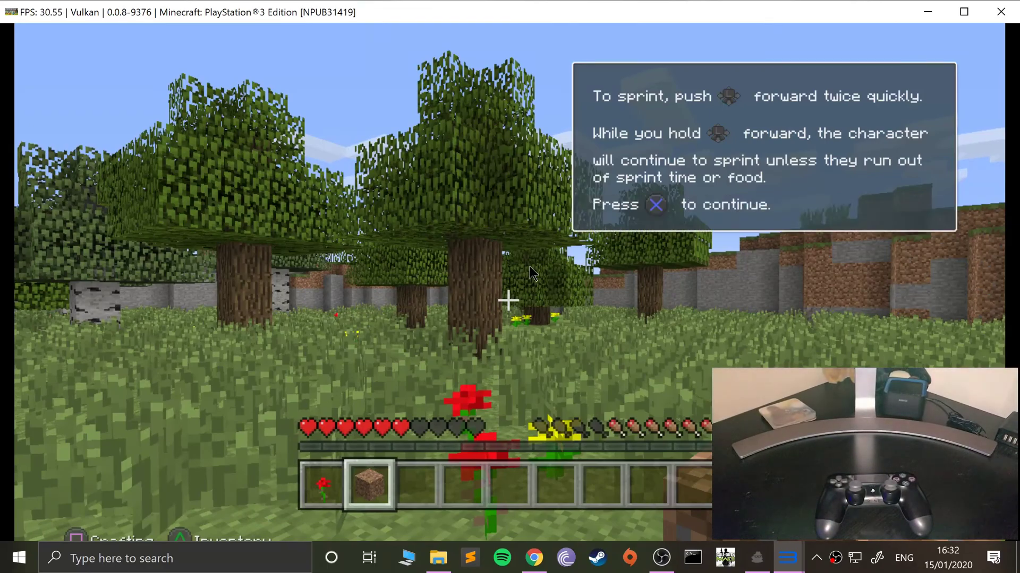
- Exit the running Minecraft game, accepting the loss of unsaved progress, and dismiss the RPCS3 fatal error
{"action": "left_click", "coordinate": [997, 17]}
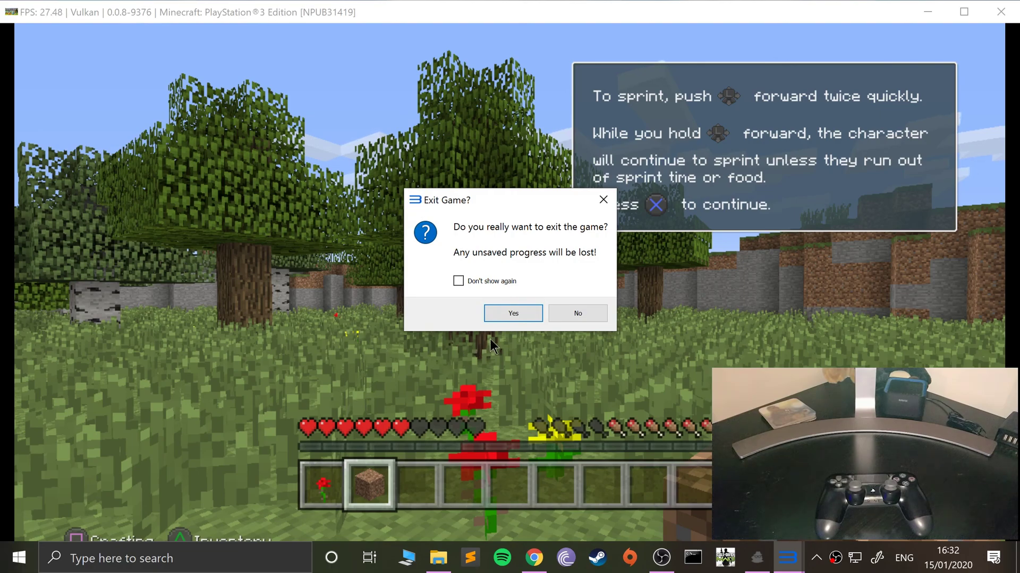
{"action": "left_click", "coordinate": [505, 317]}
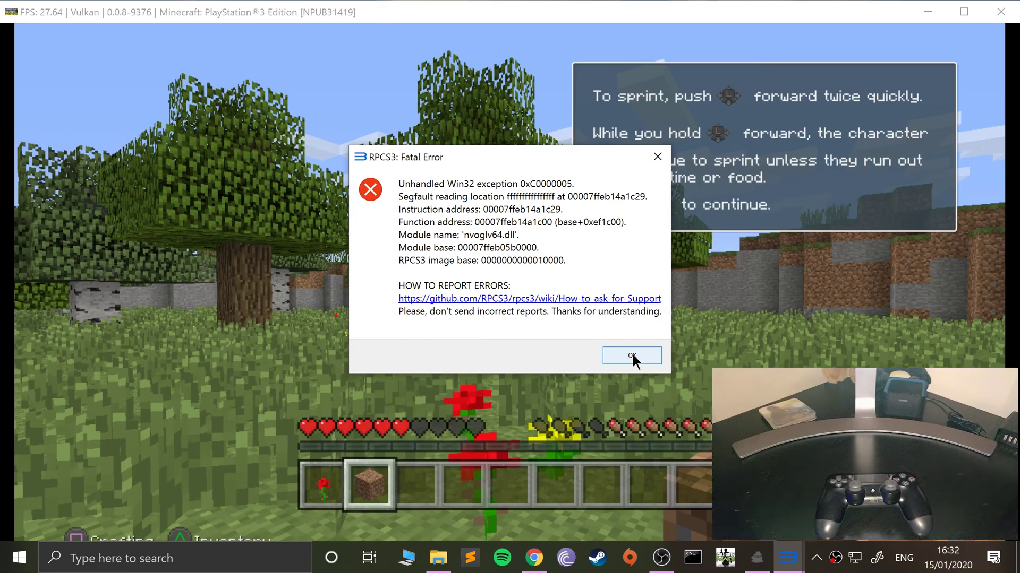
{"action": "left_click", "coordinate": [632, 356]}
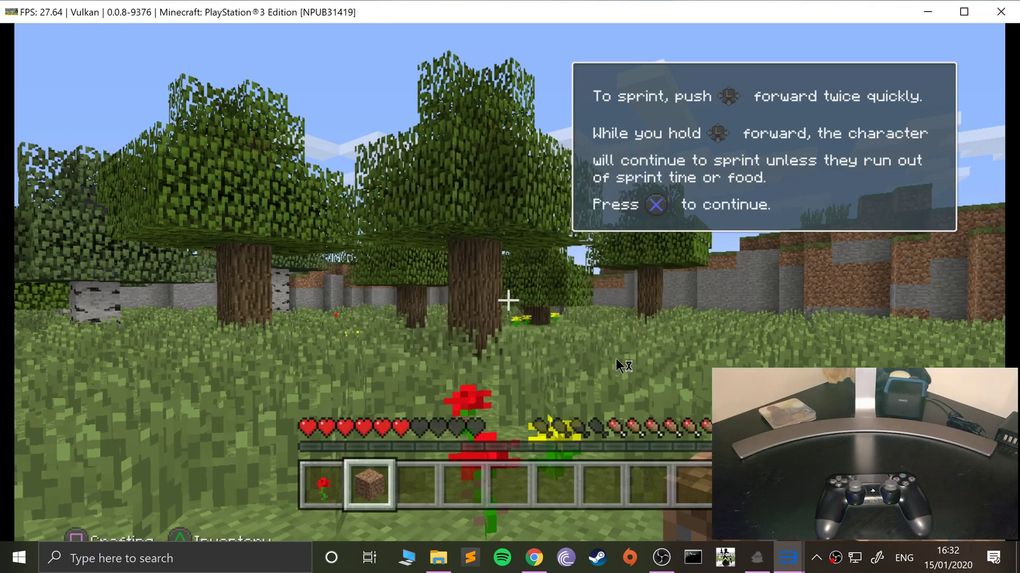
{"action": "left_click", "coordinate": [617, 297]}
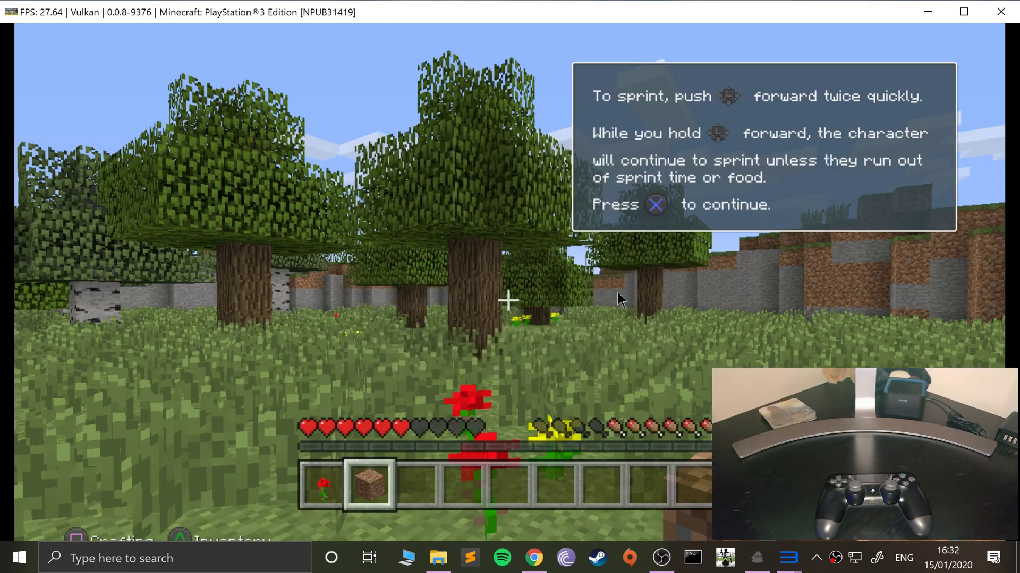